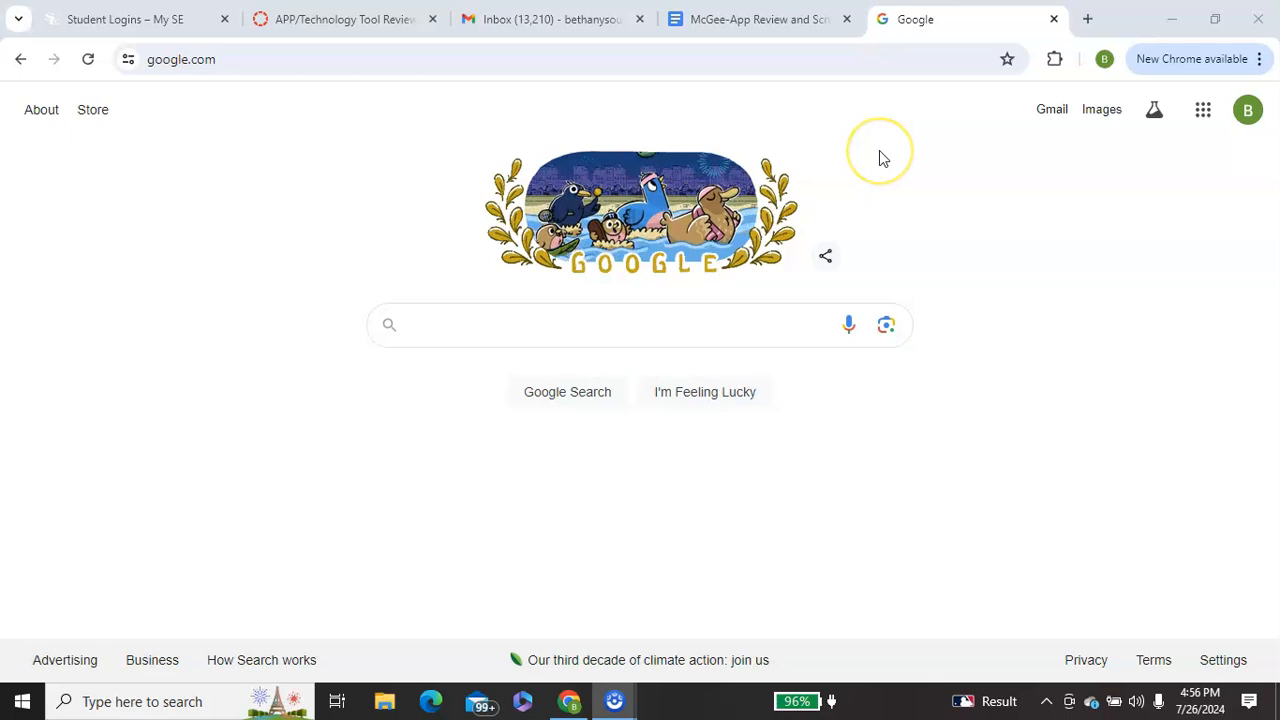
- Open Google Docs from the Google homepage and create a blank document
click(846, 146)
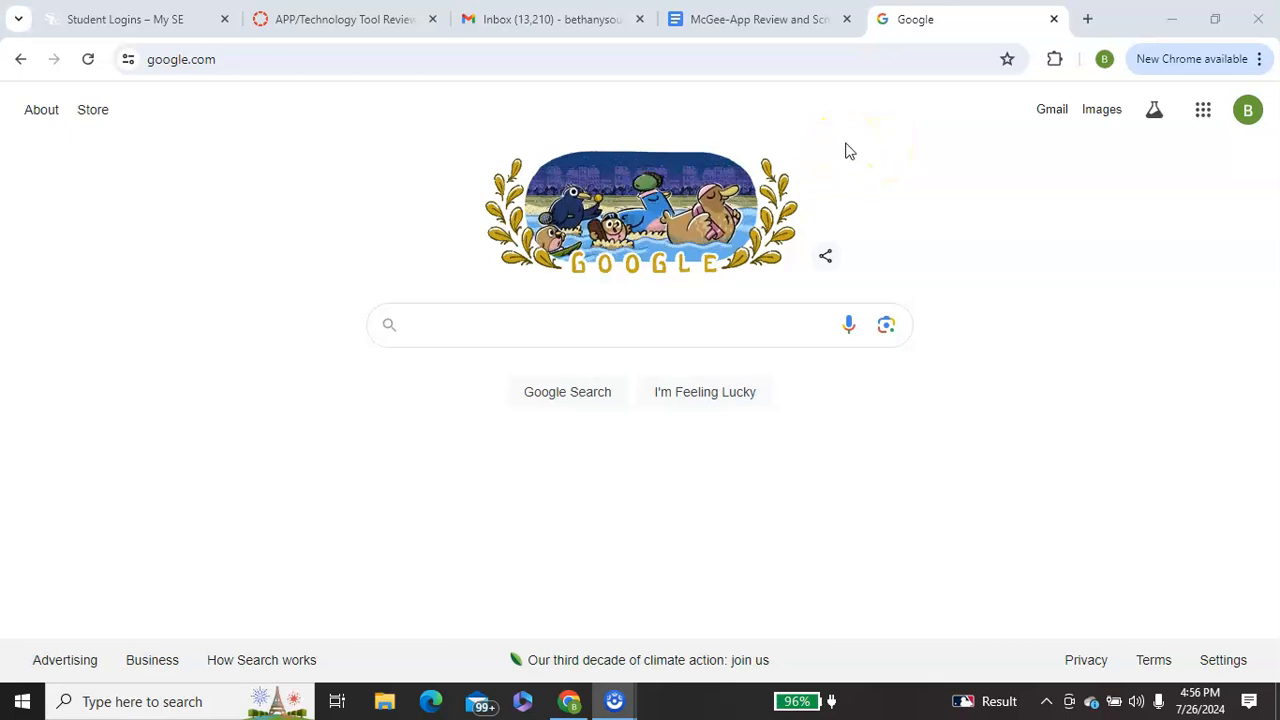
click(1205, 115)
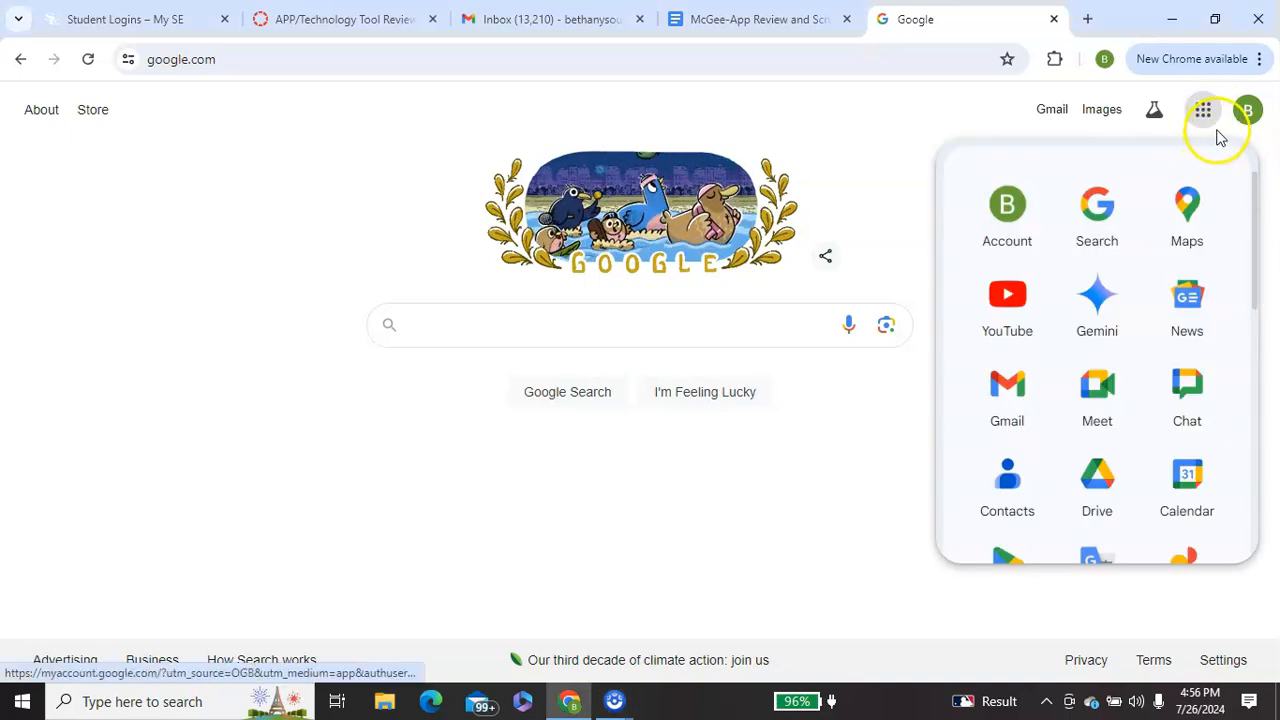
drag(1254, 214, 1252, 347)
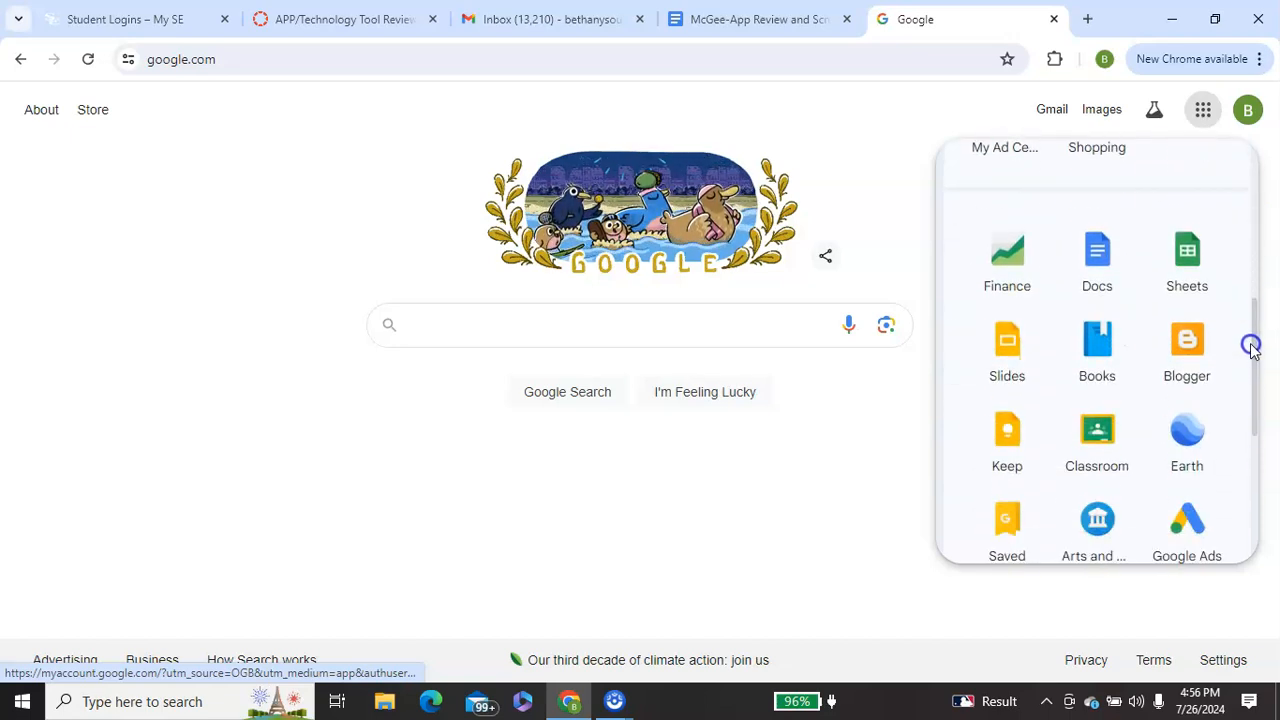
click(1093, 252)
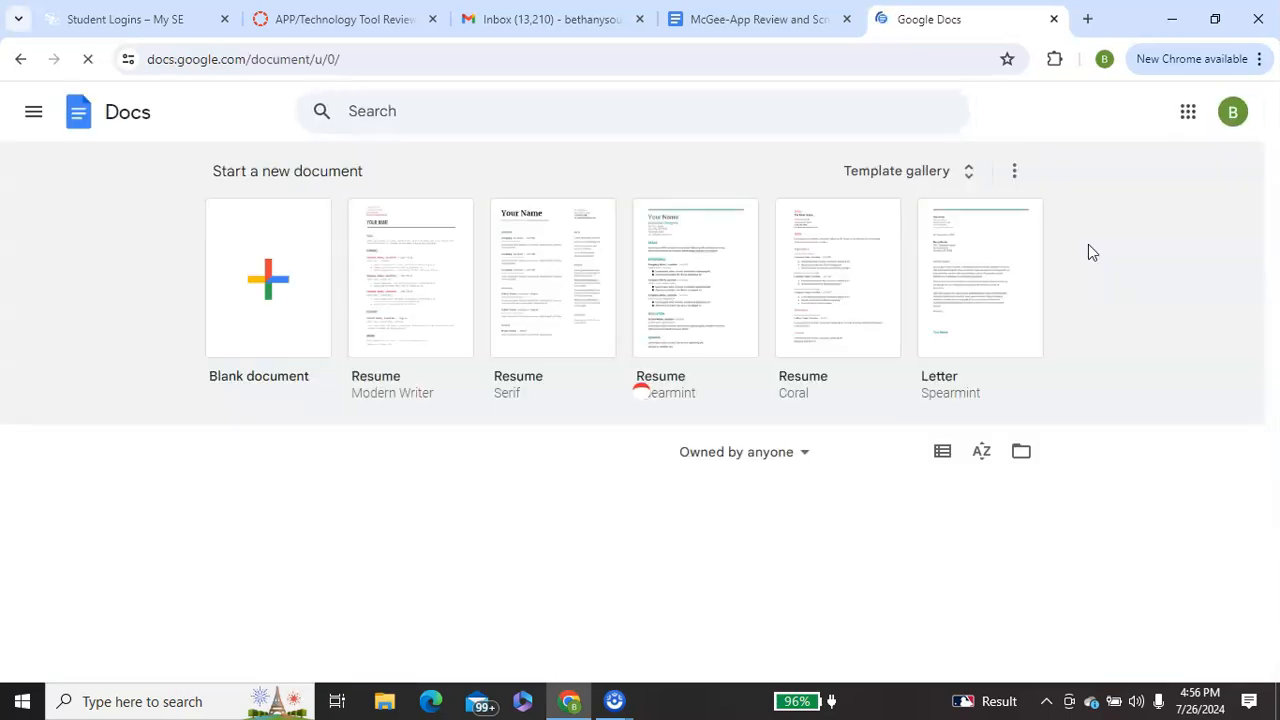
click(260, 290)
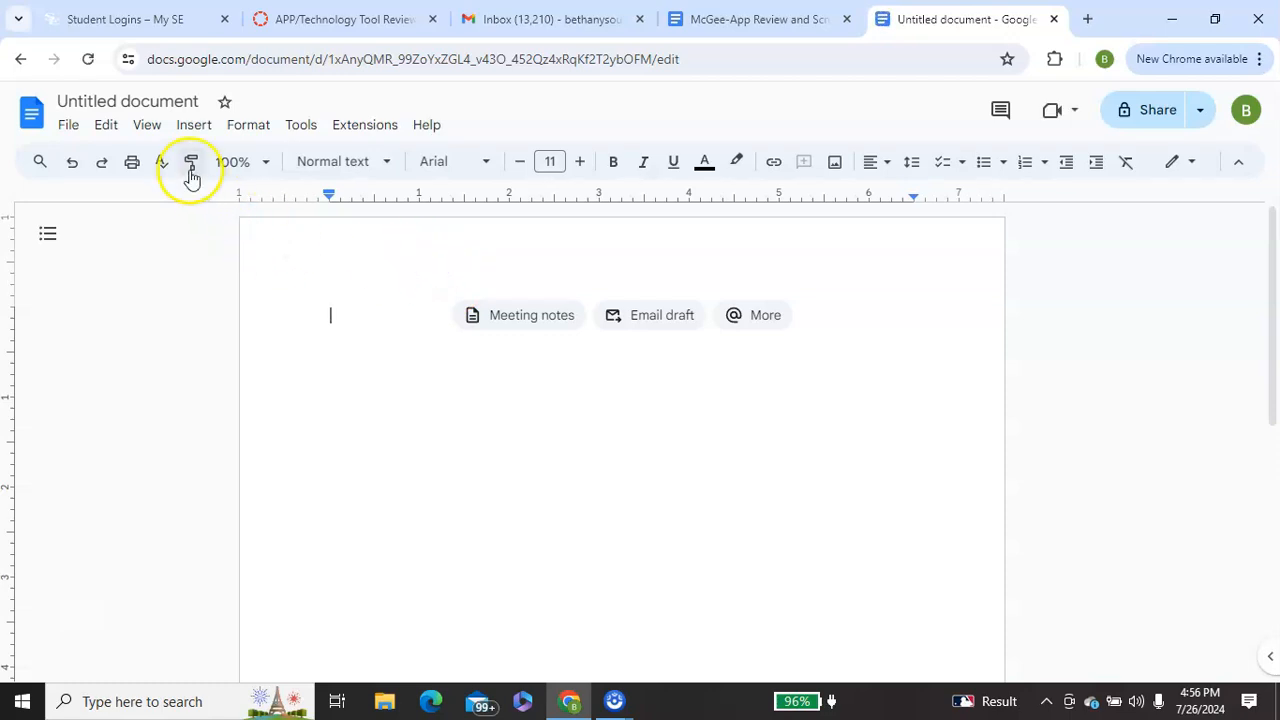
- Rename the untitled document with the author's surname followed by "Book"
click(201, 97)
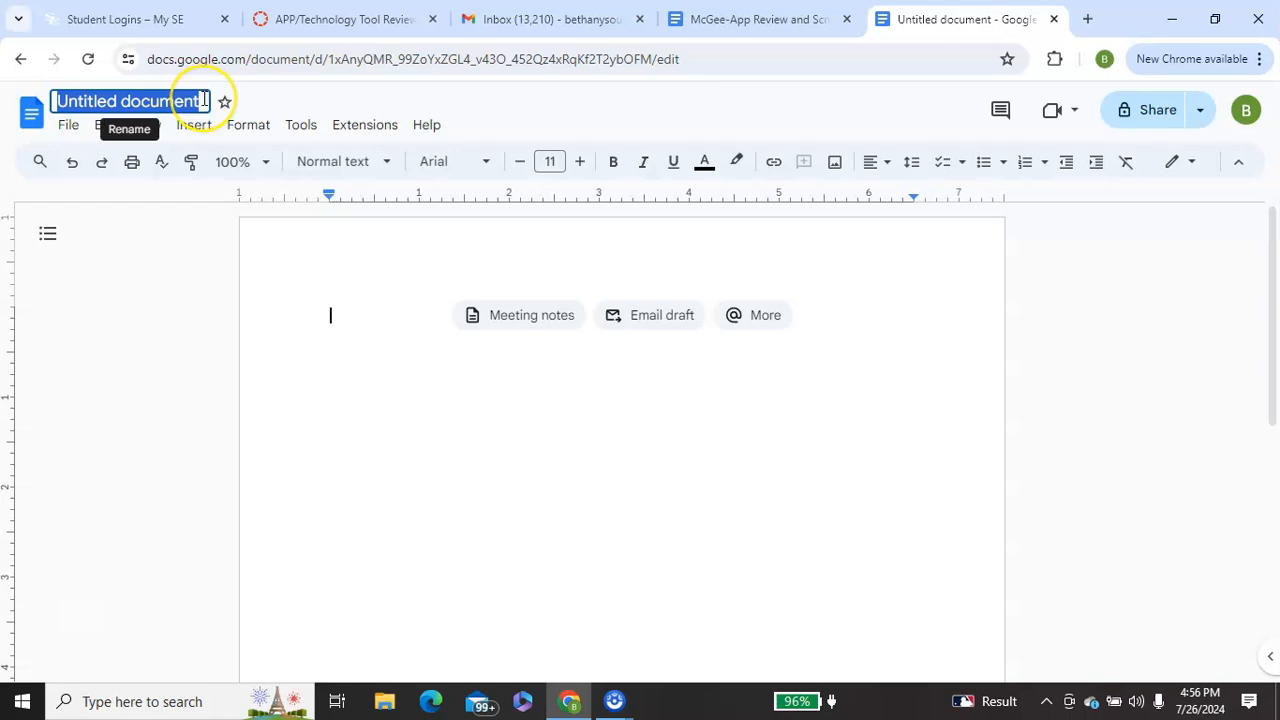
key(BackSpace)
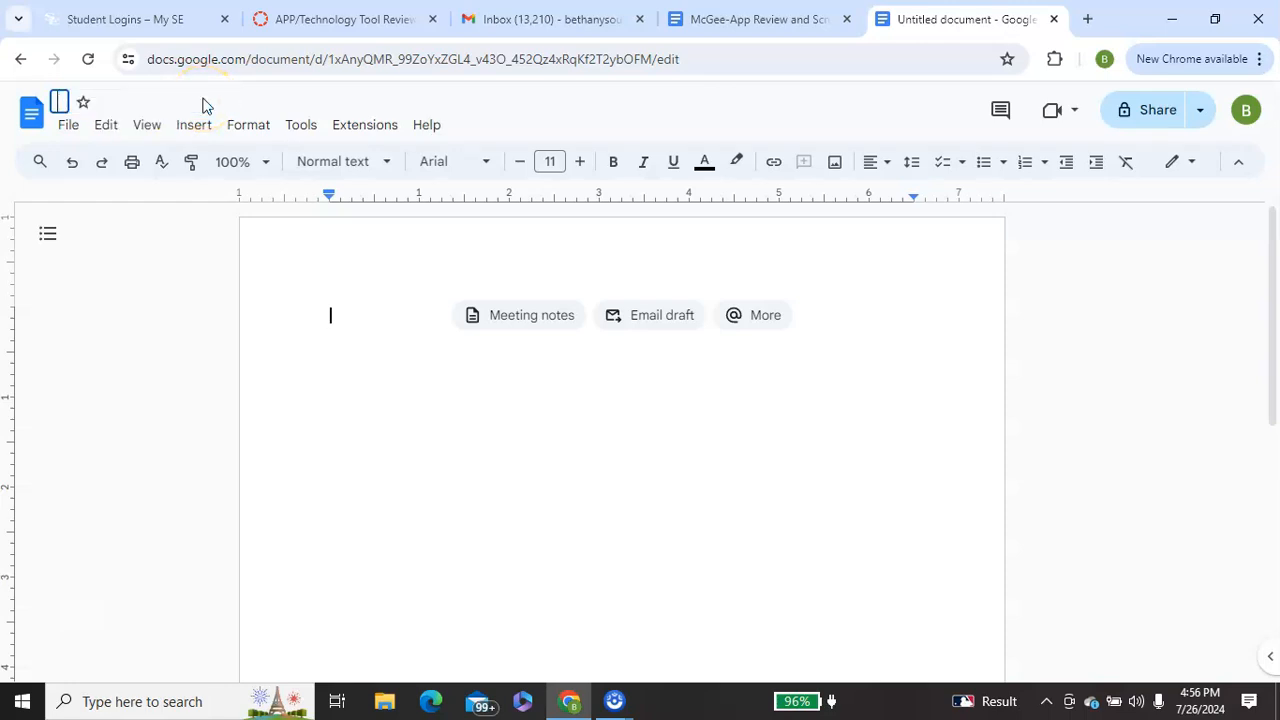
text(McGee)
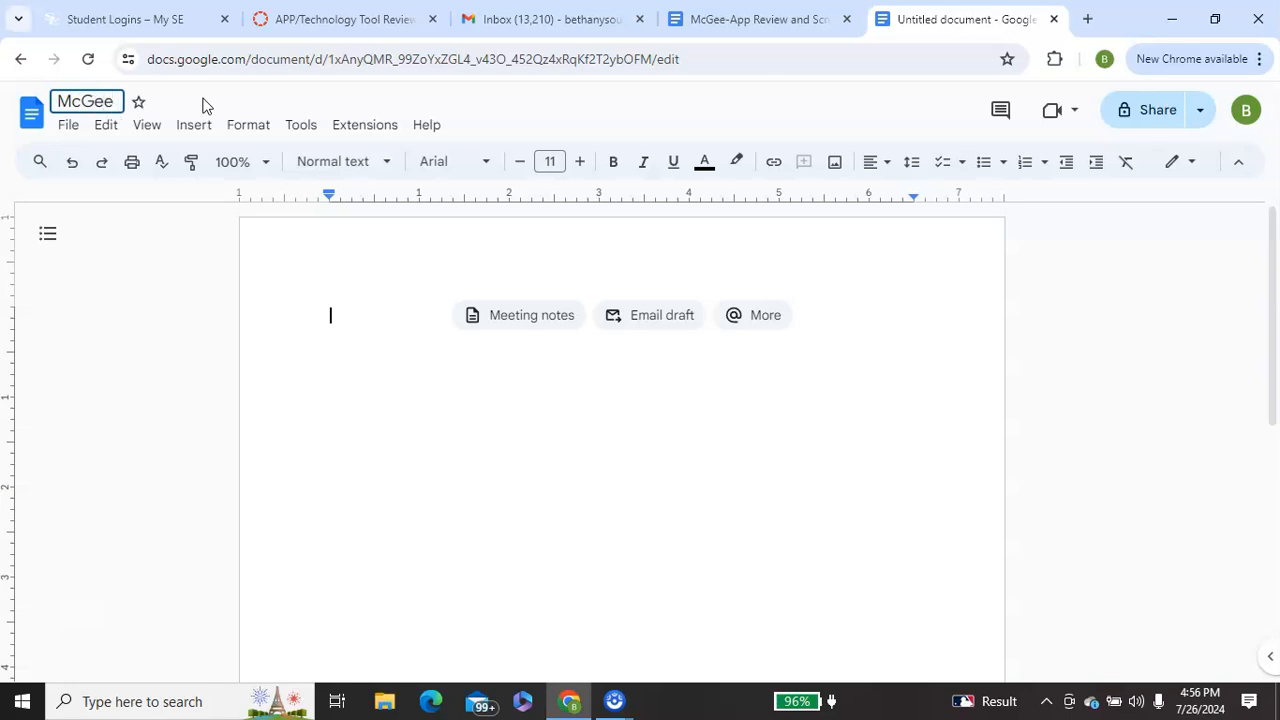
text( Book)
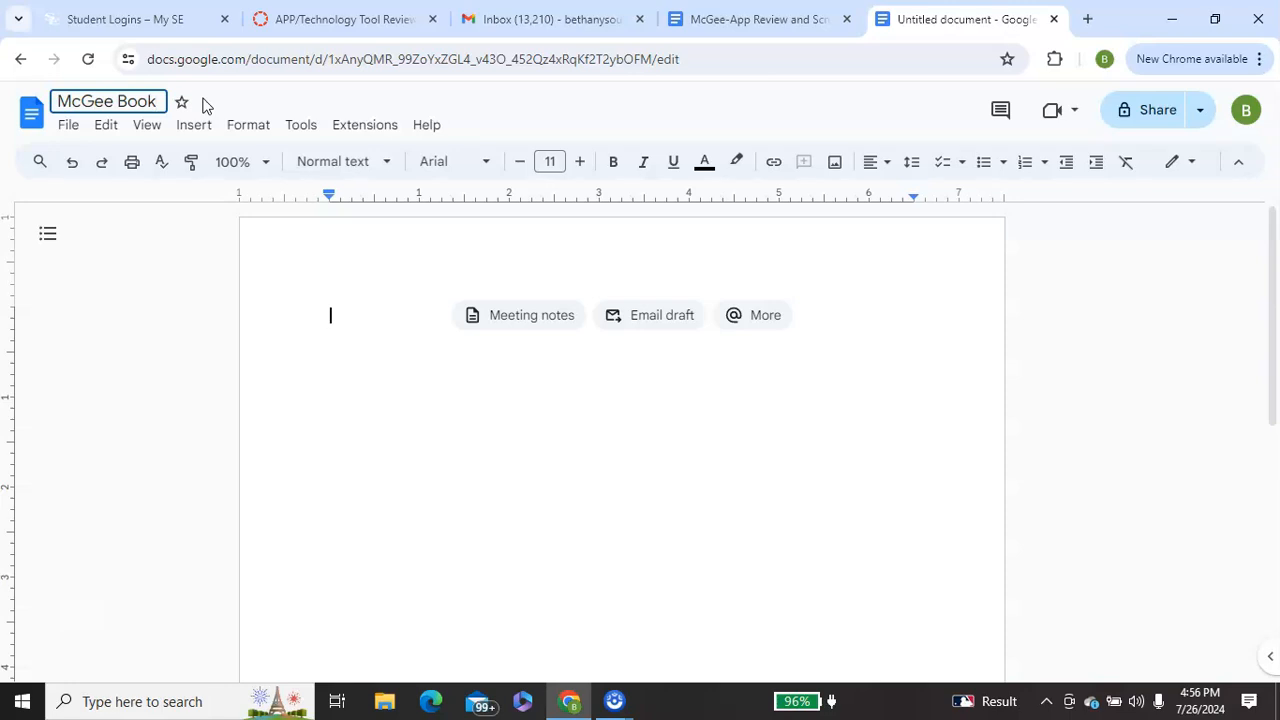
- Enter the heading "Setting" in the document body and, after a blank line, the line "Time - Long ago"
click(370, 314)
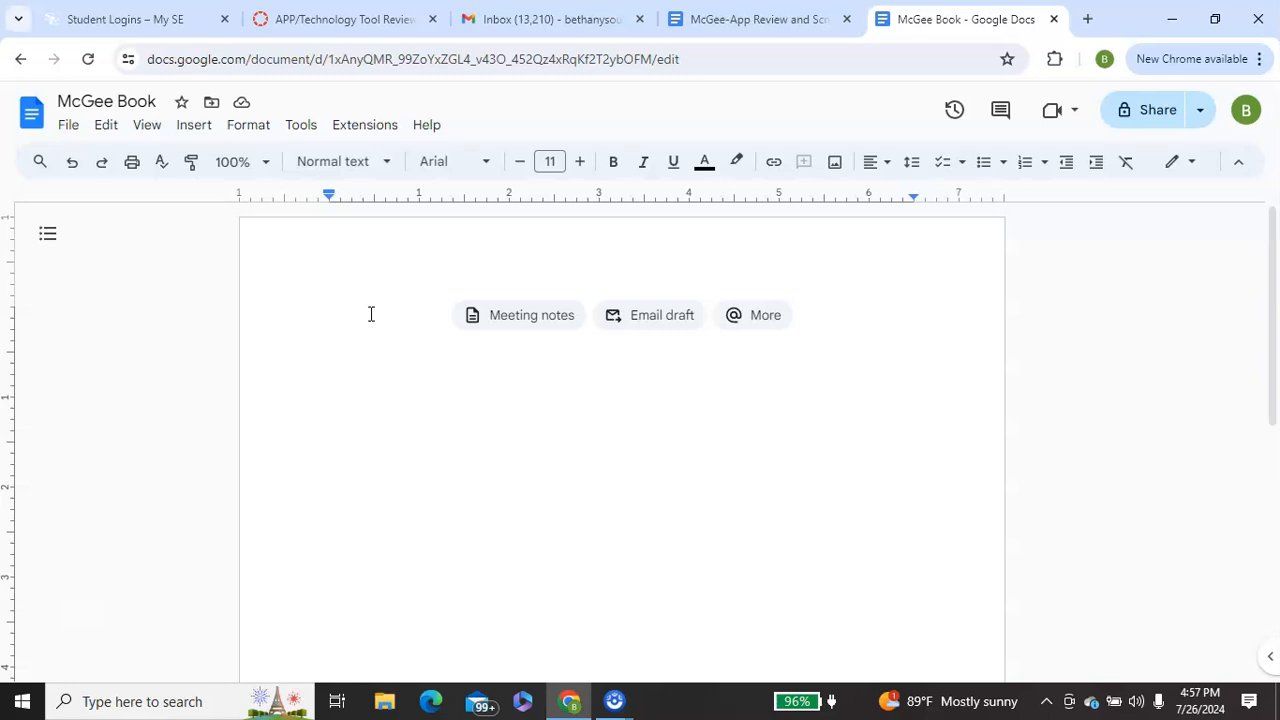
text(Setting)
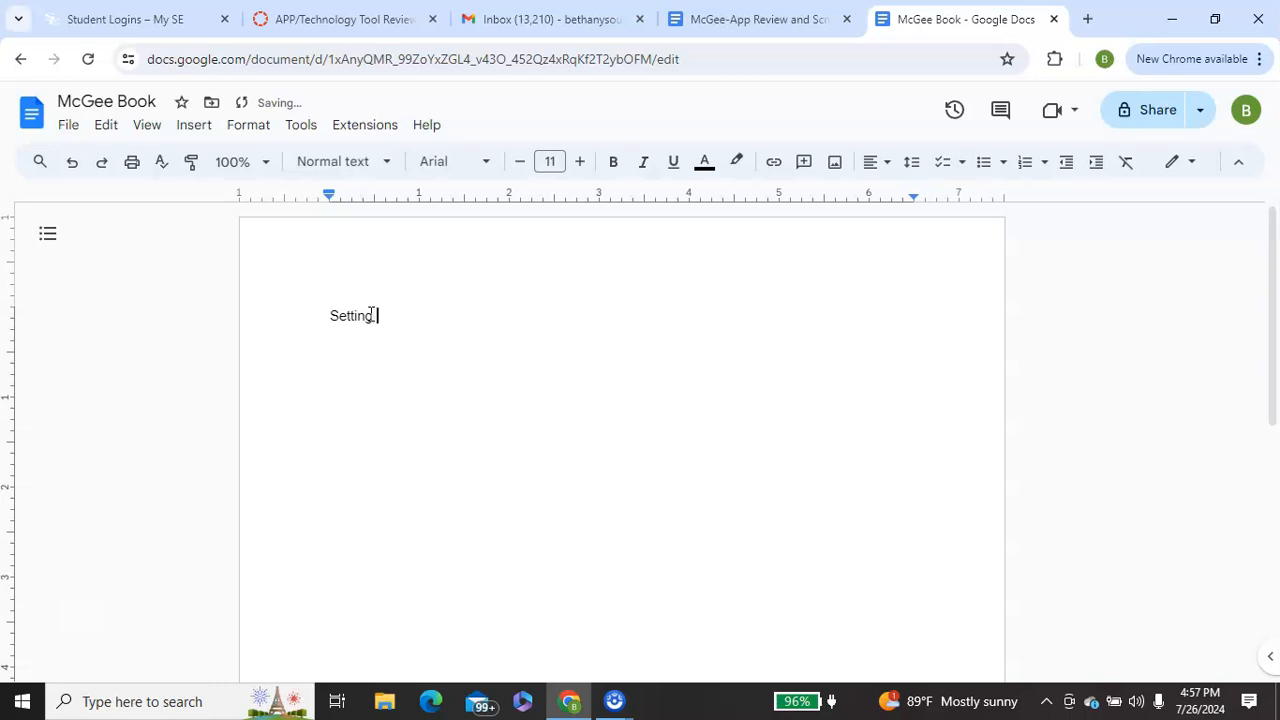
key(Return)
text(Time -)
text(Long ago)
key(Return)
- Add the line "Place - far away, castle in the mountains" directly below the time line, followed by a blank line
text(Plac)
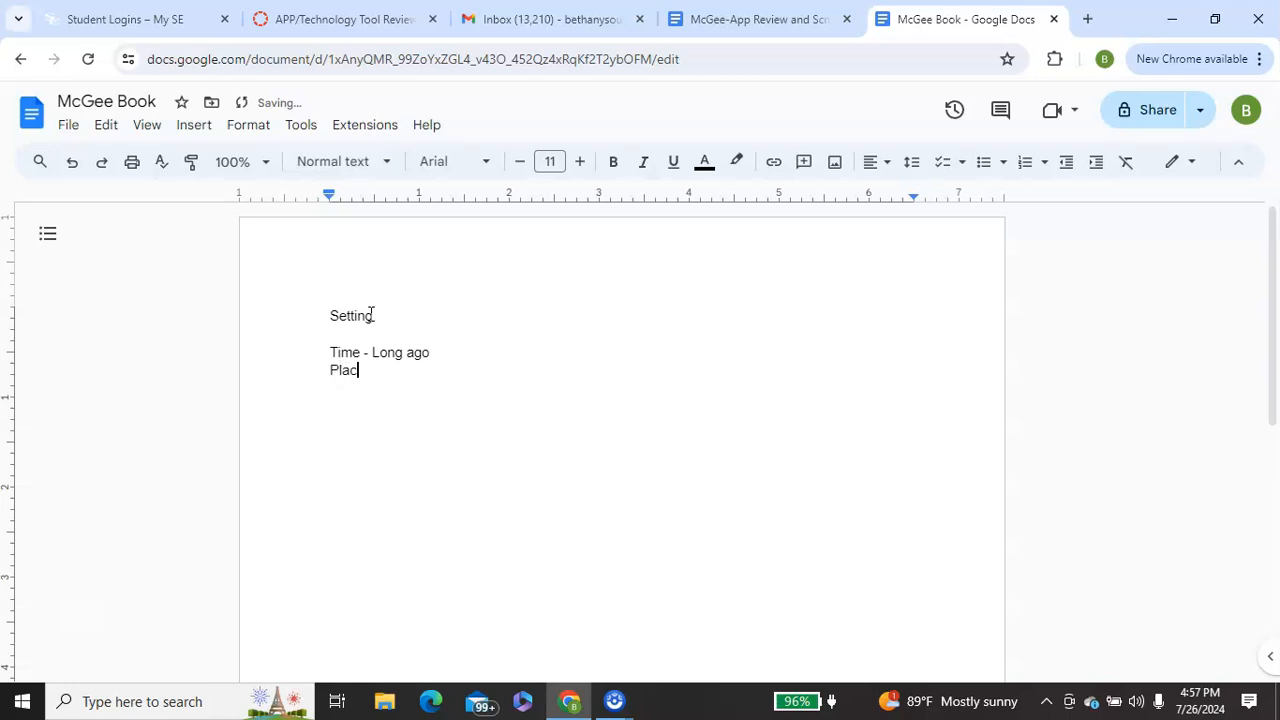
text(e - far away, castle in the )
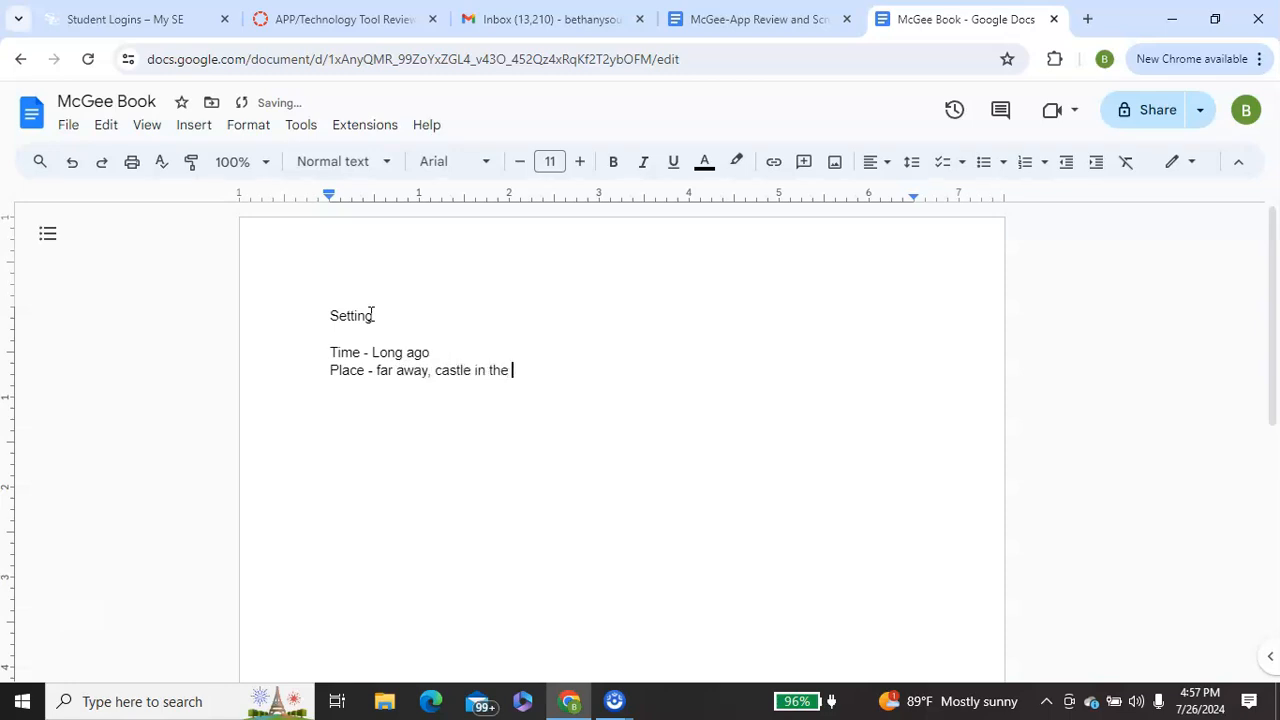
text(mountains)
key(Return)
key(Return)
- Write the story sentence "Long ago in a land far away, there was a castle set high on a hill." and leave a blank line below it
text(Long ago in a land )
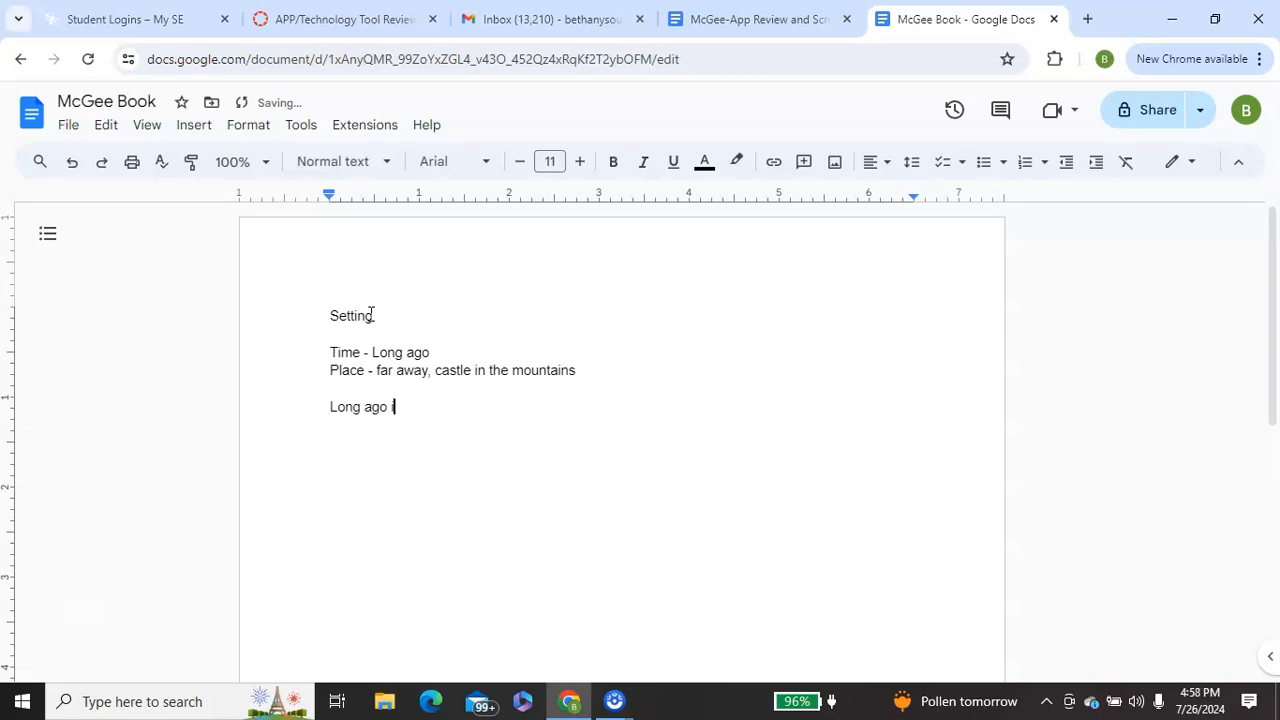
text(far away, there was )
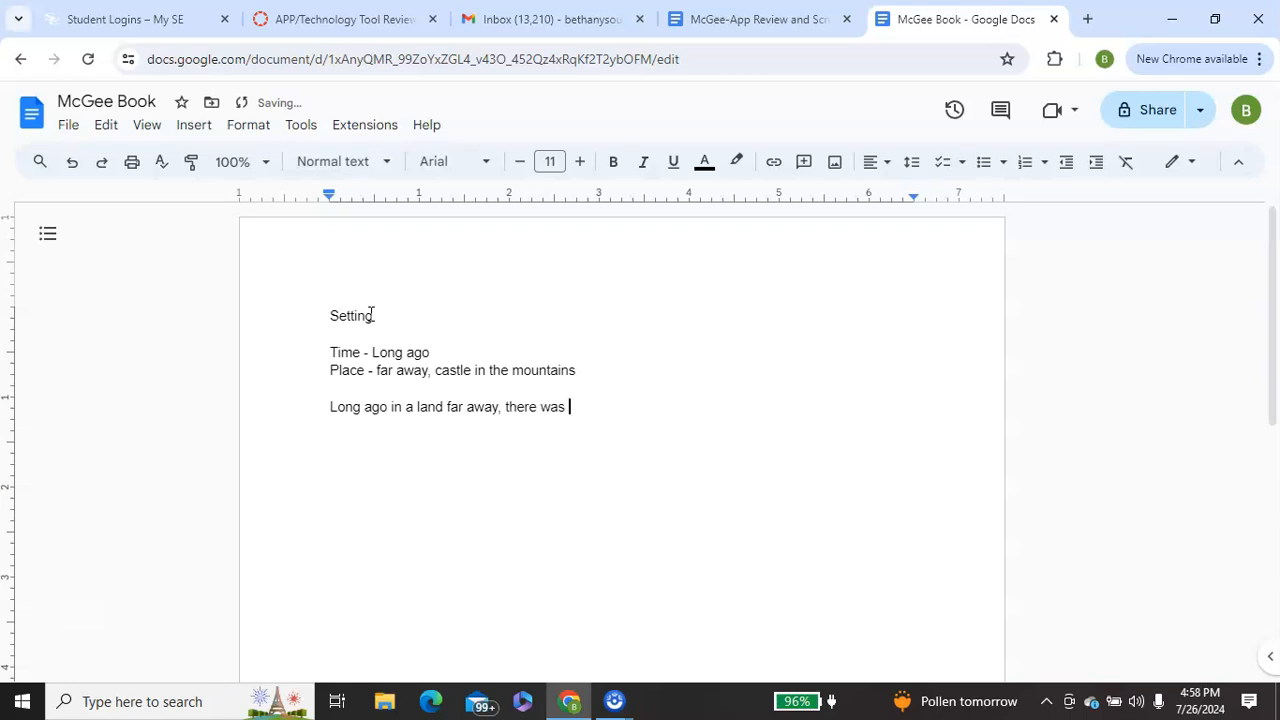
text(a castle set high on a hill)
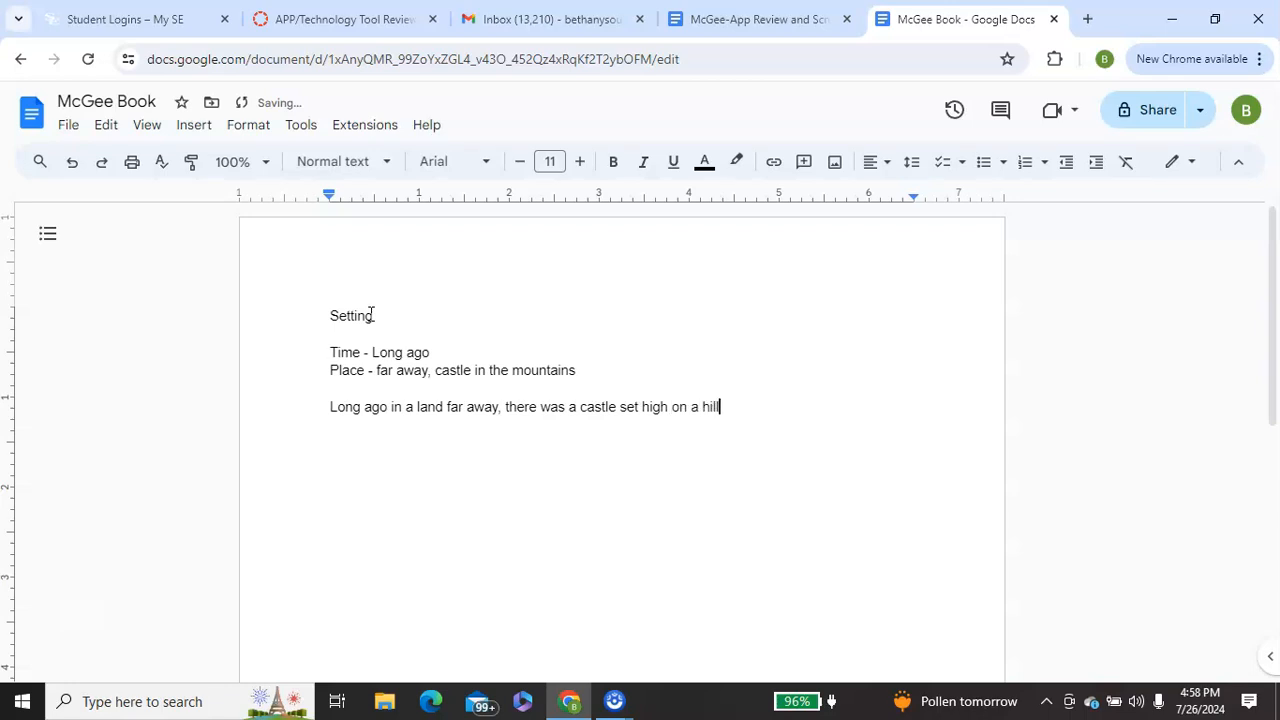
text(.)
key(Return)
key(Return)
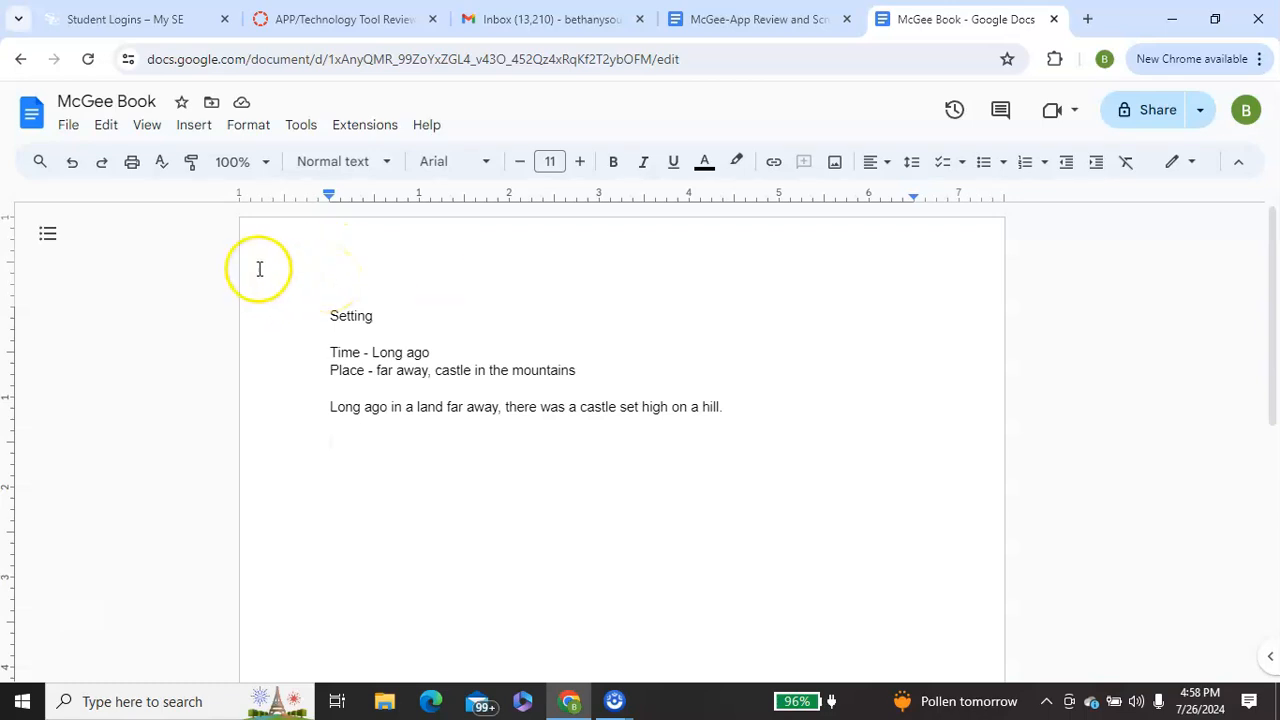
- Search the web from within the document for images of "castle on a hill"
click(195, 127)
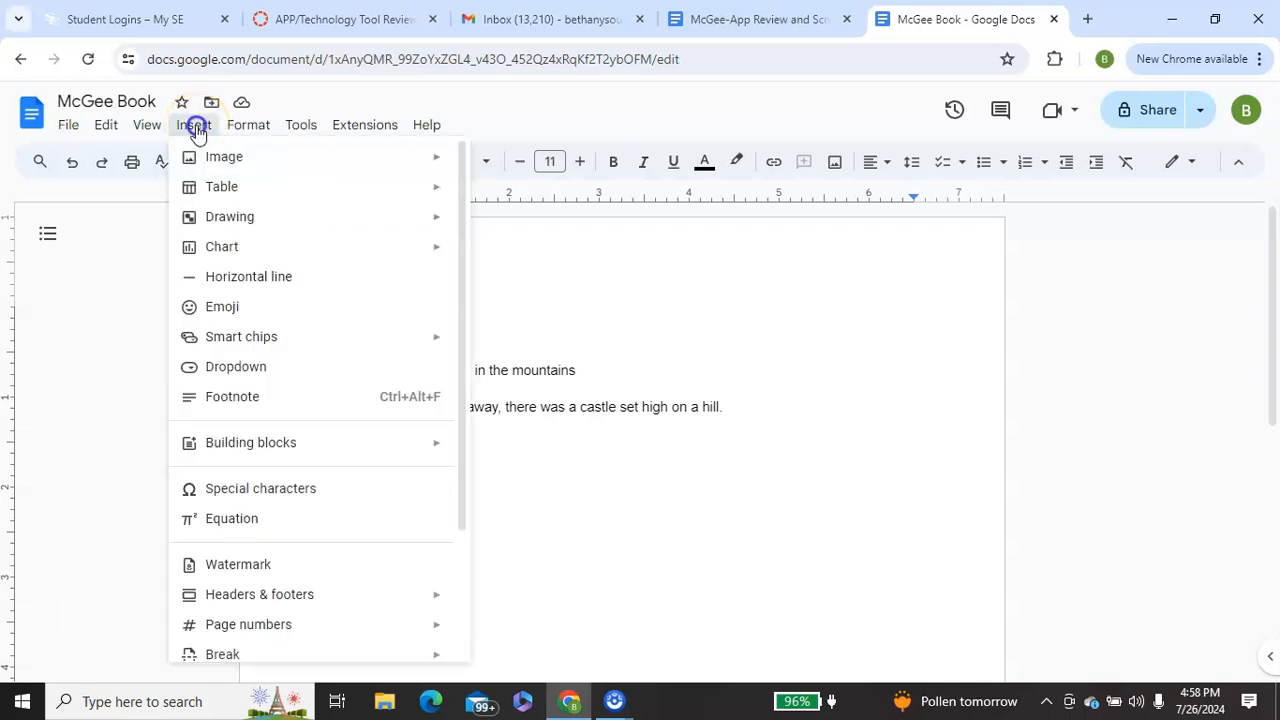
mouse_move(229, 163)
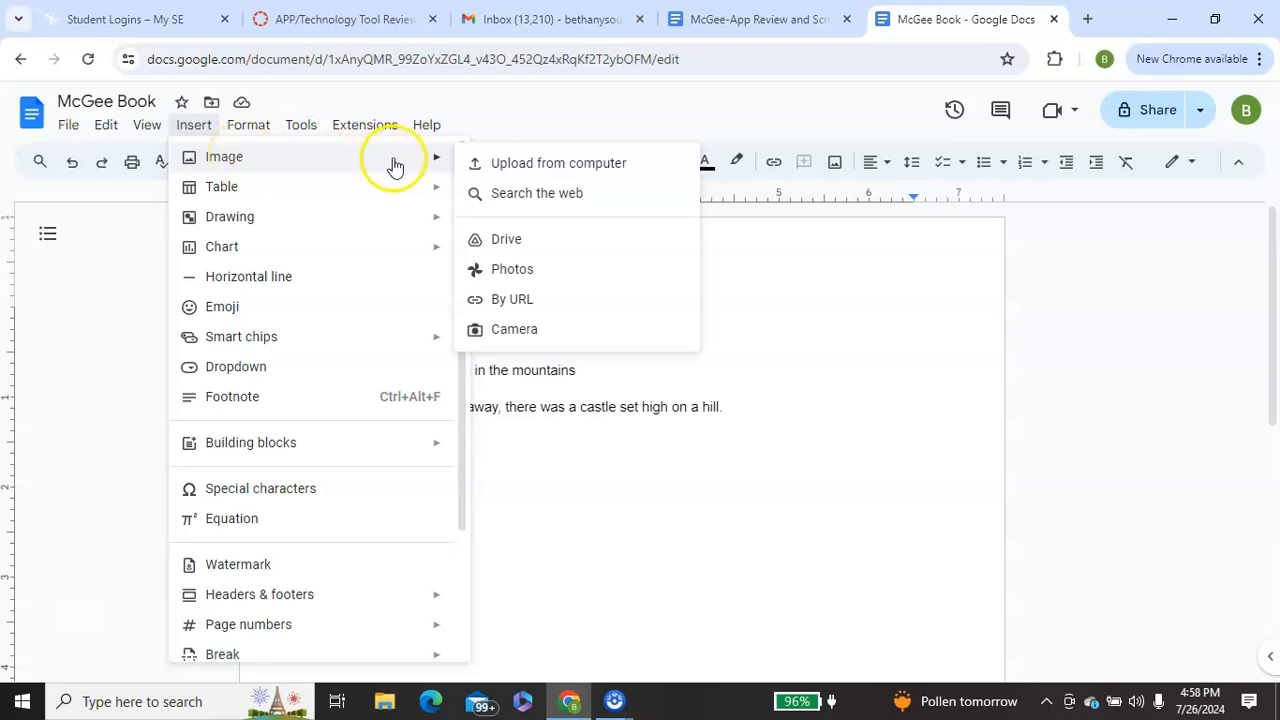
click(537, 194)
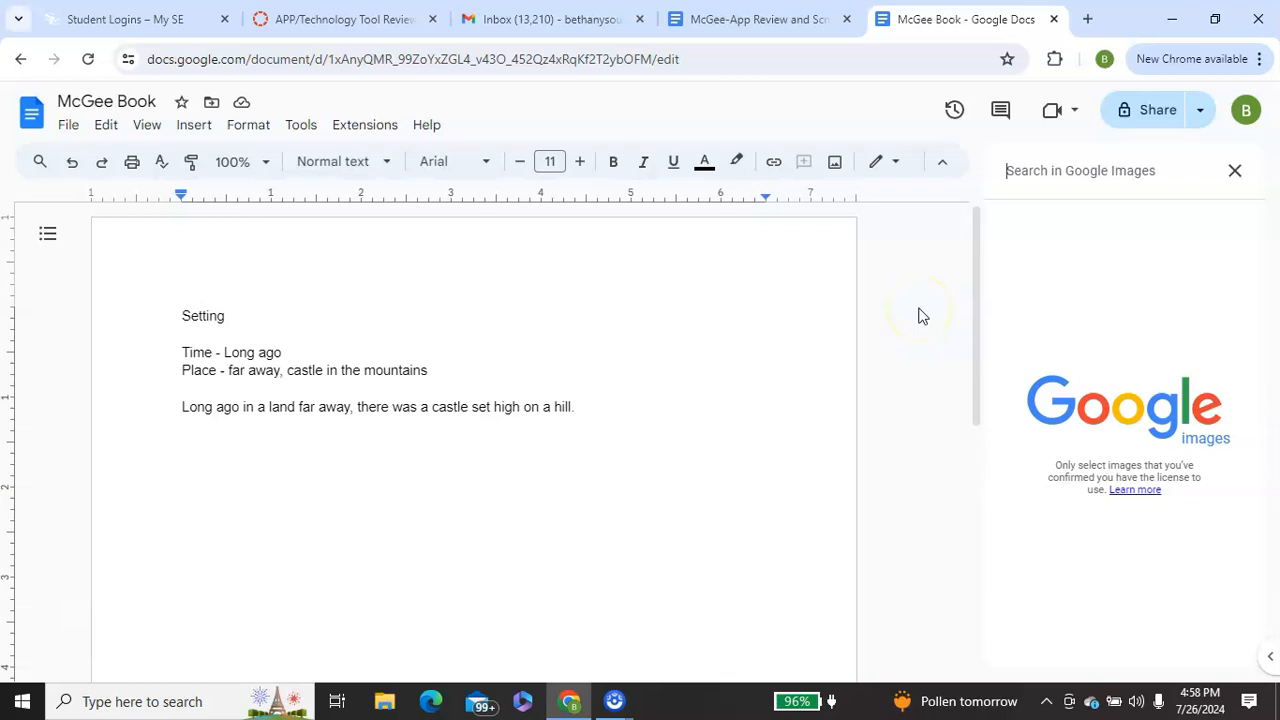
text(castle on)
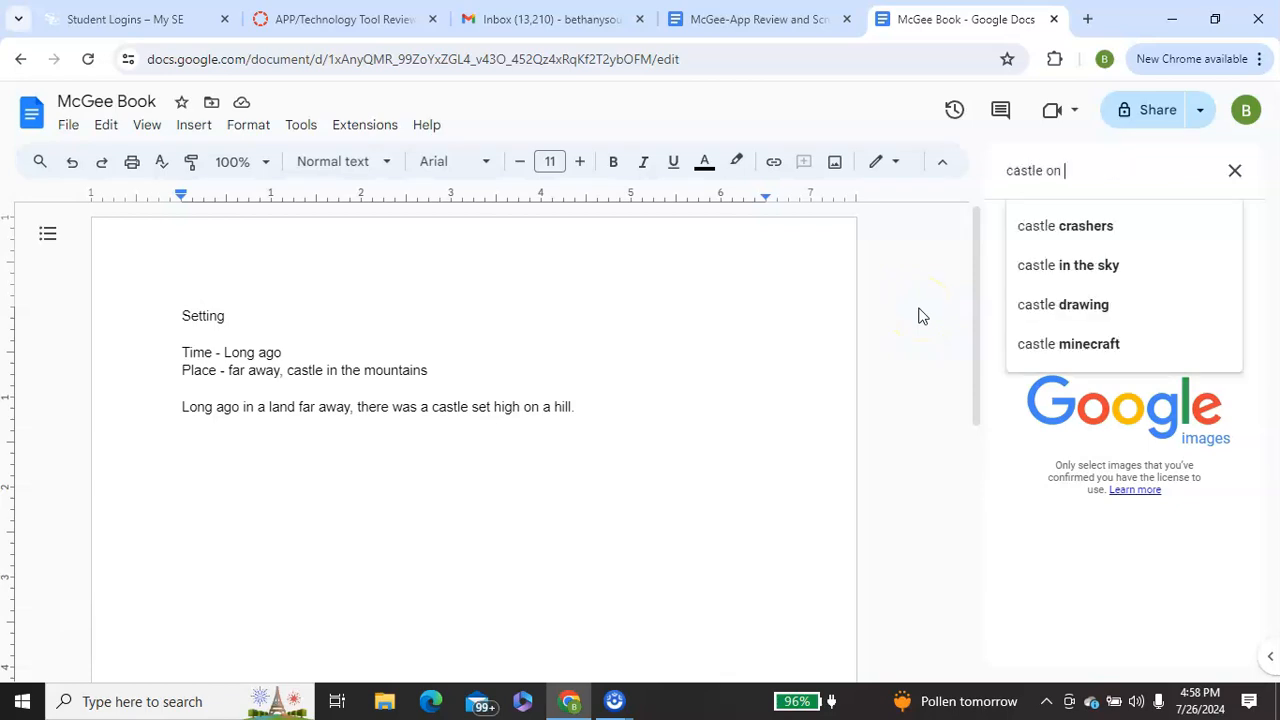
text( a hill)
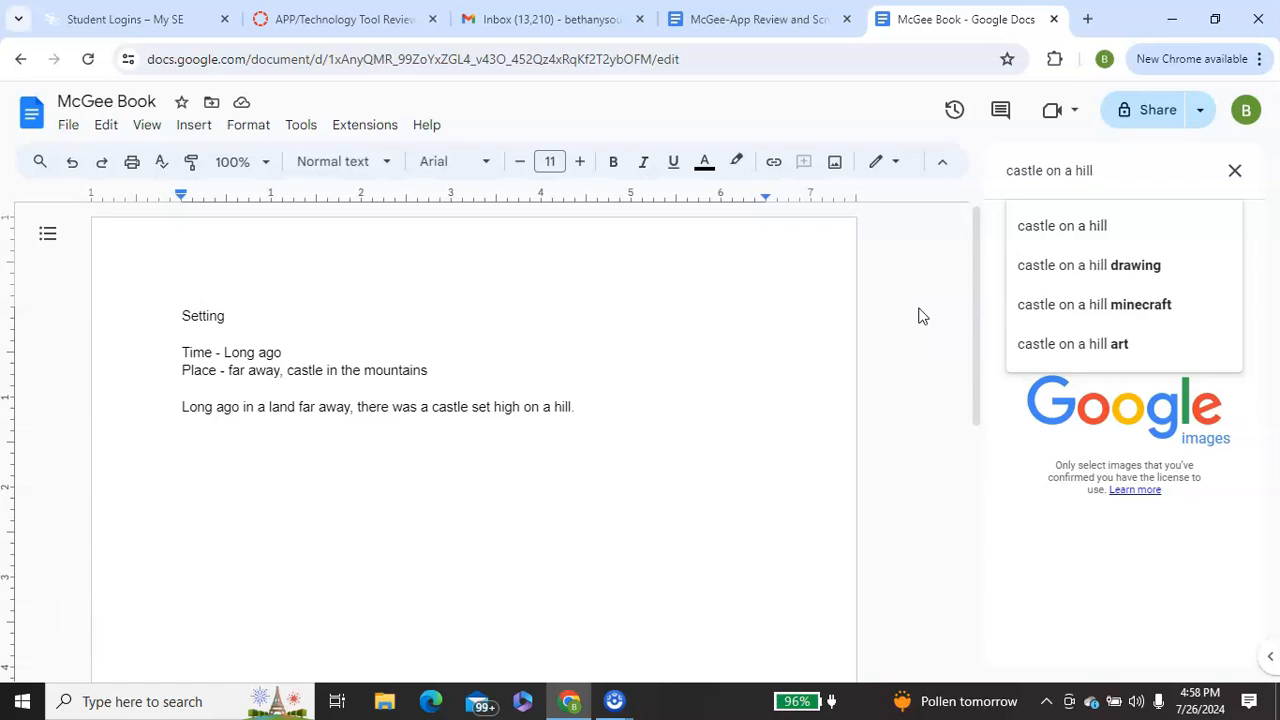
key(Return)
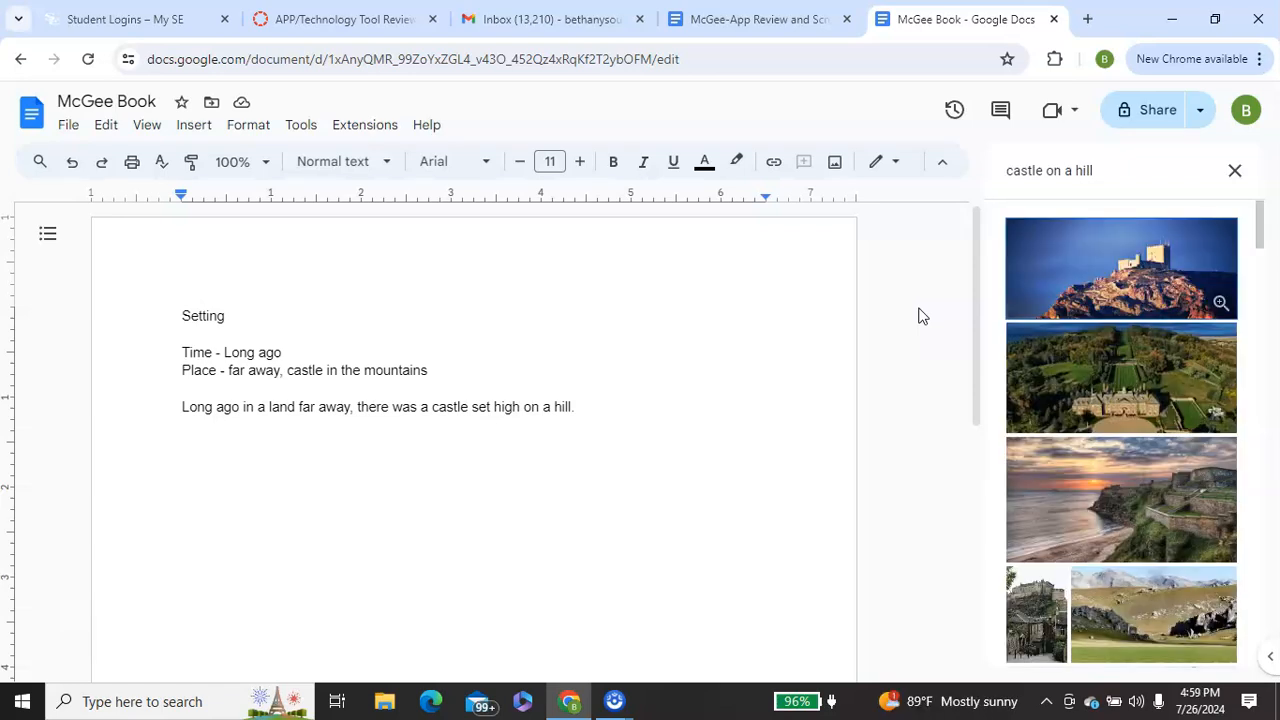
- Insert the cartoon picture of a white castle on a green hill below the story sentence
click(944, 335)
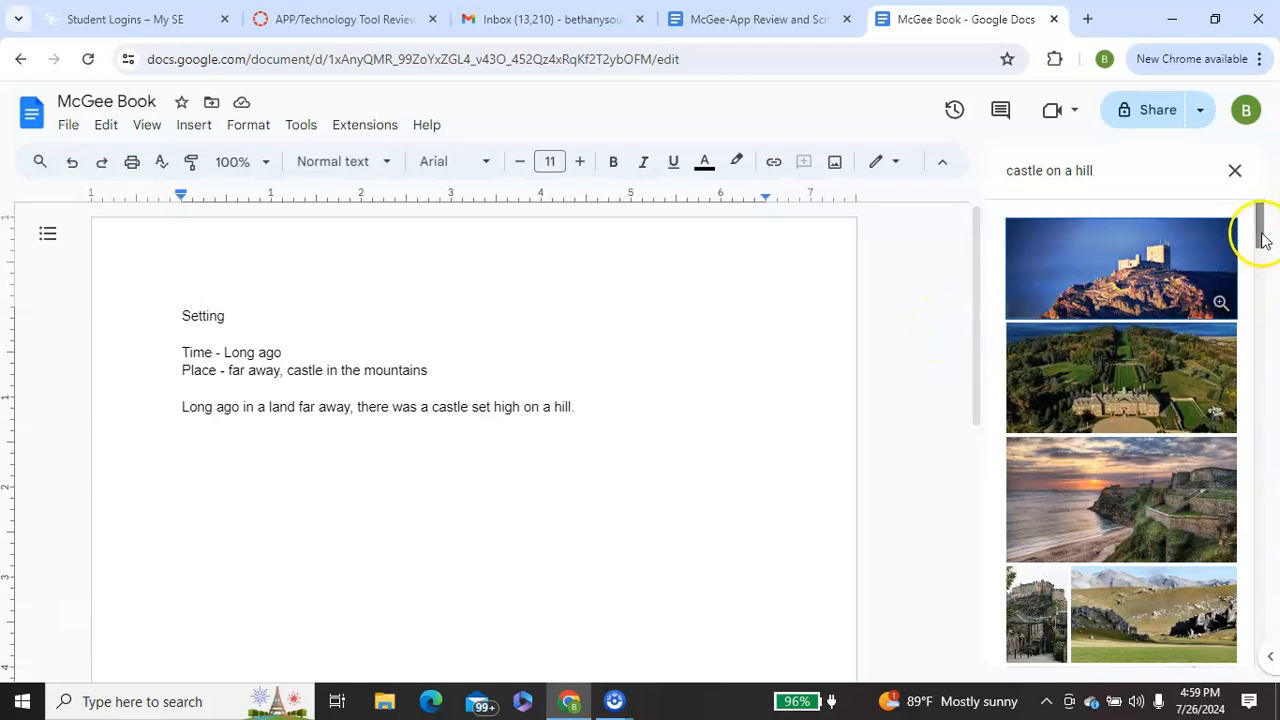
drag(1262, 236, 1266, 449)
click(1068, 337)
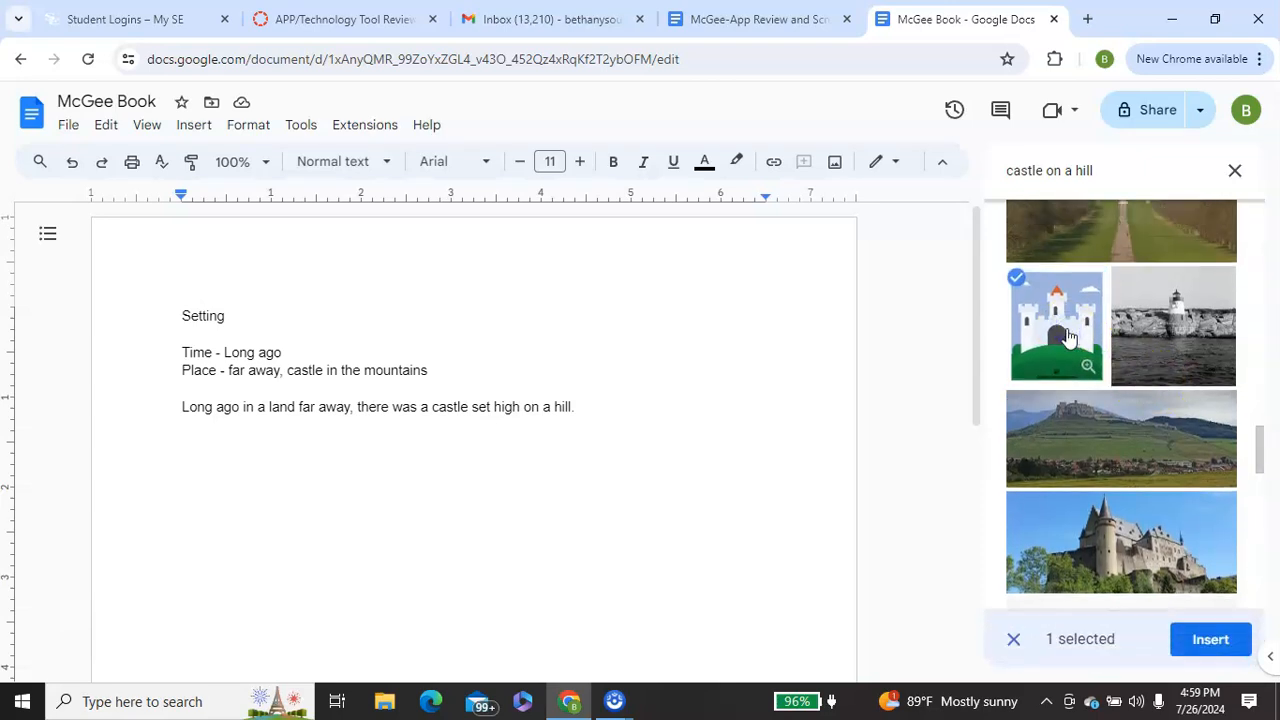
click(1210, 641)
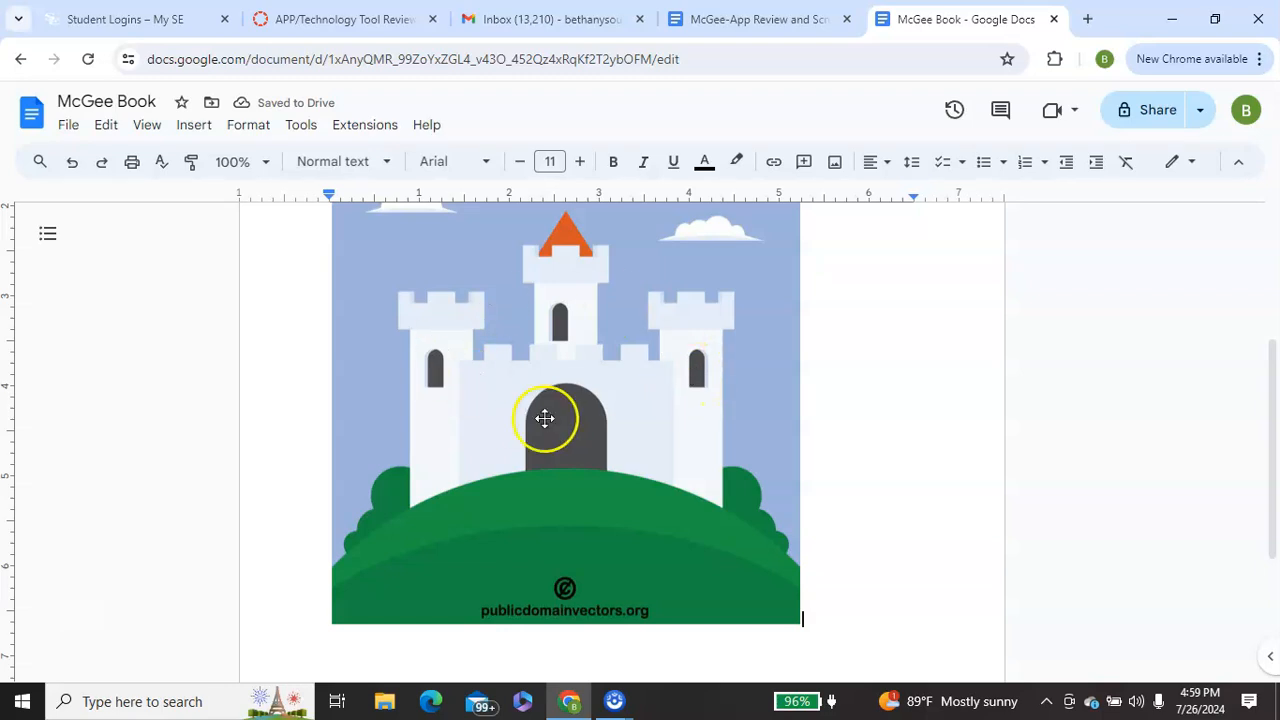
- Shrink the castle picture proportionally to about 2.7 inches wide
click(585, 348)
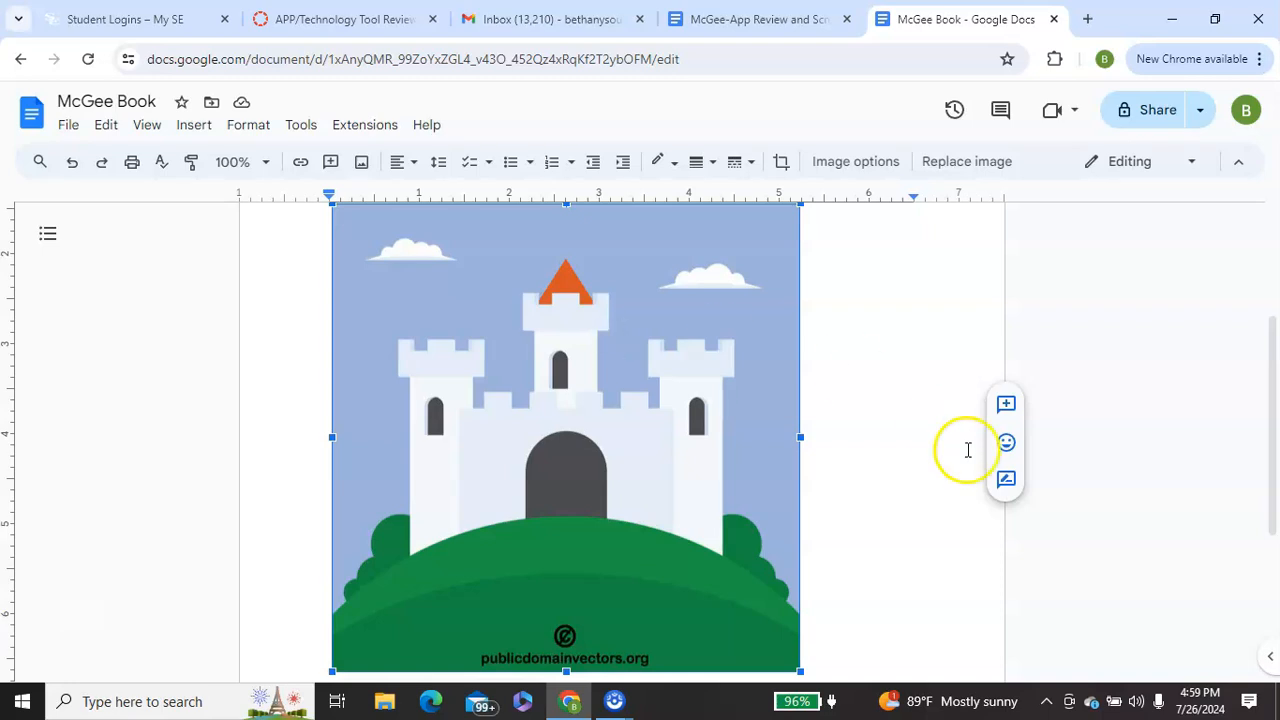
drag(1275, 428, 1271, 465)
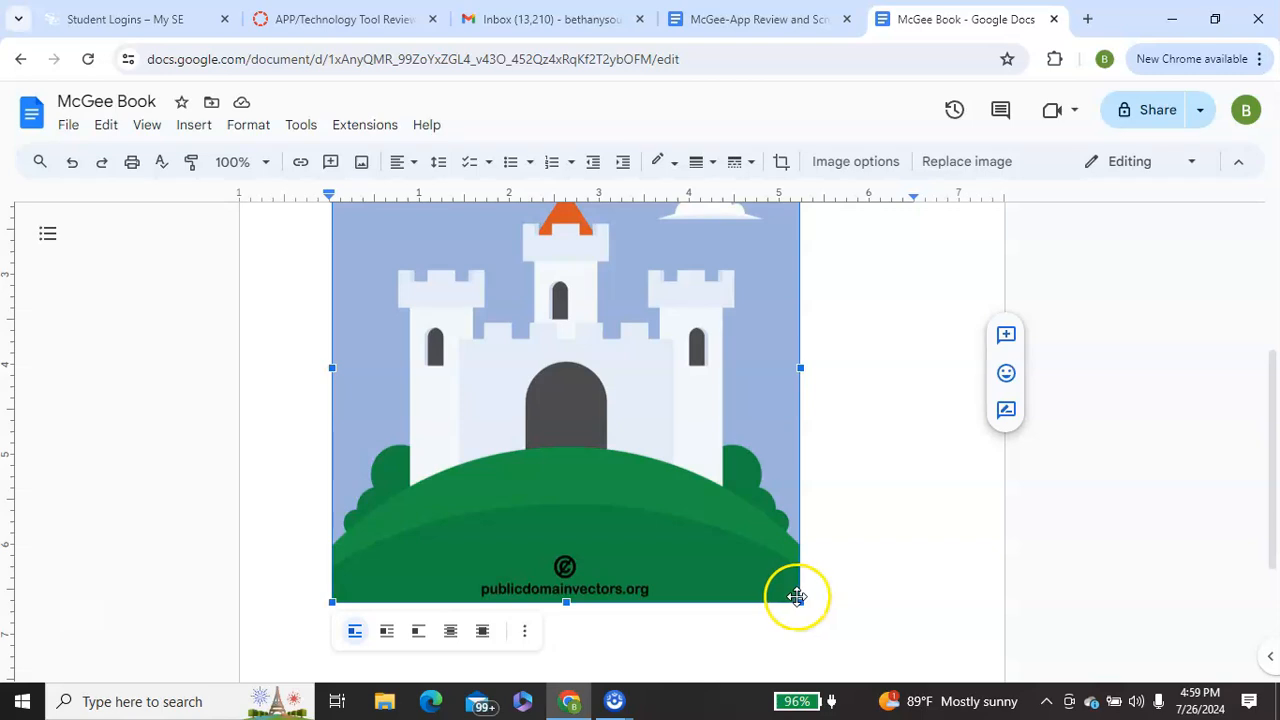
drag(799, 602, 571, 320)
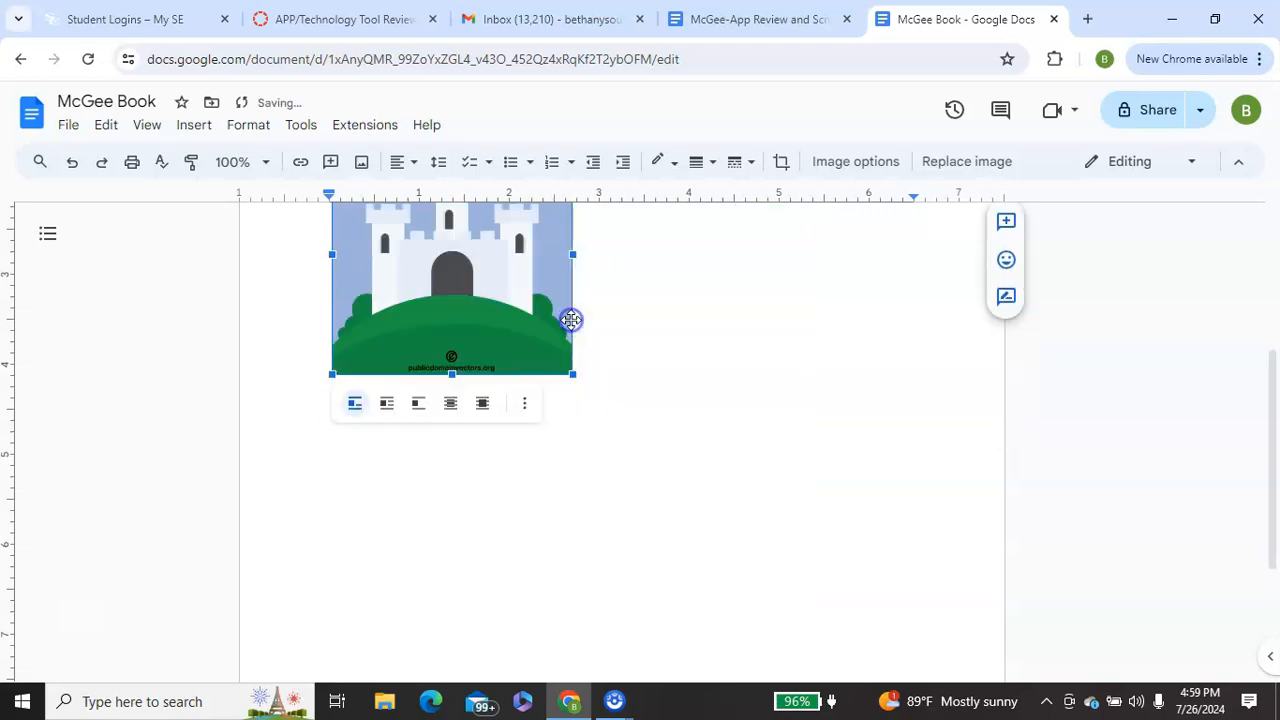
click(777, 323)
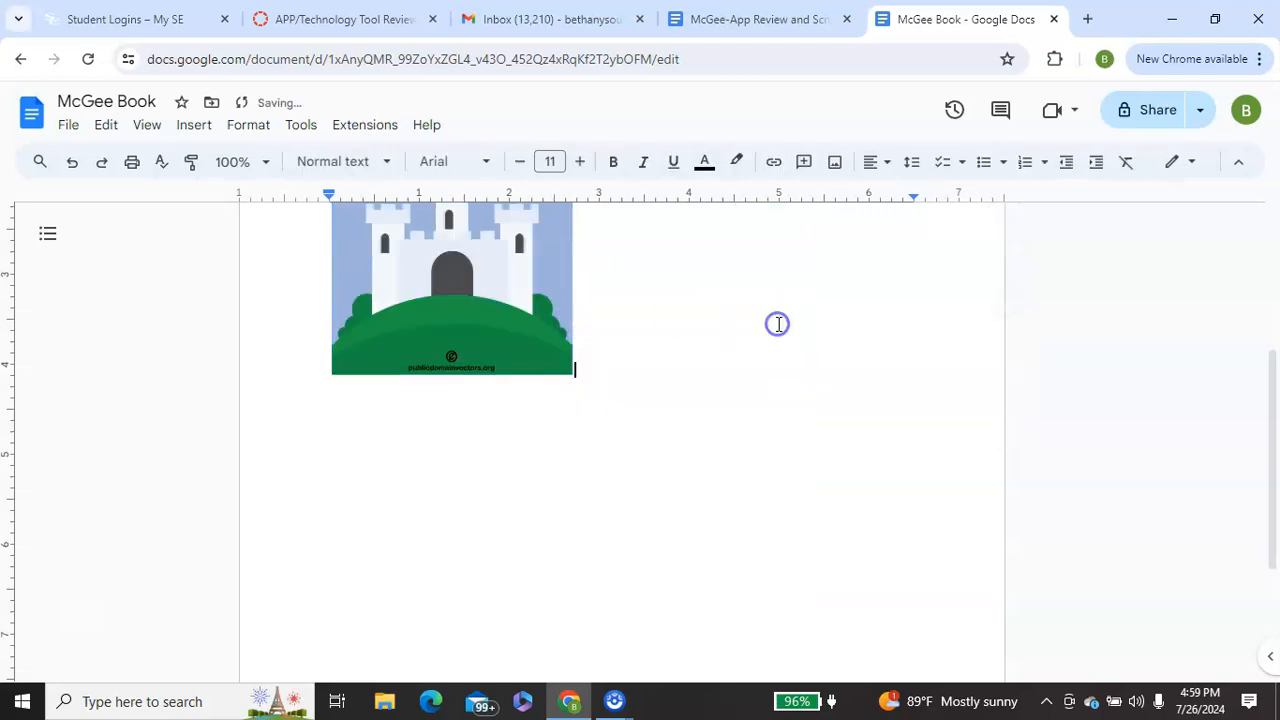
drag(1268, 423, 1239, 305)
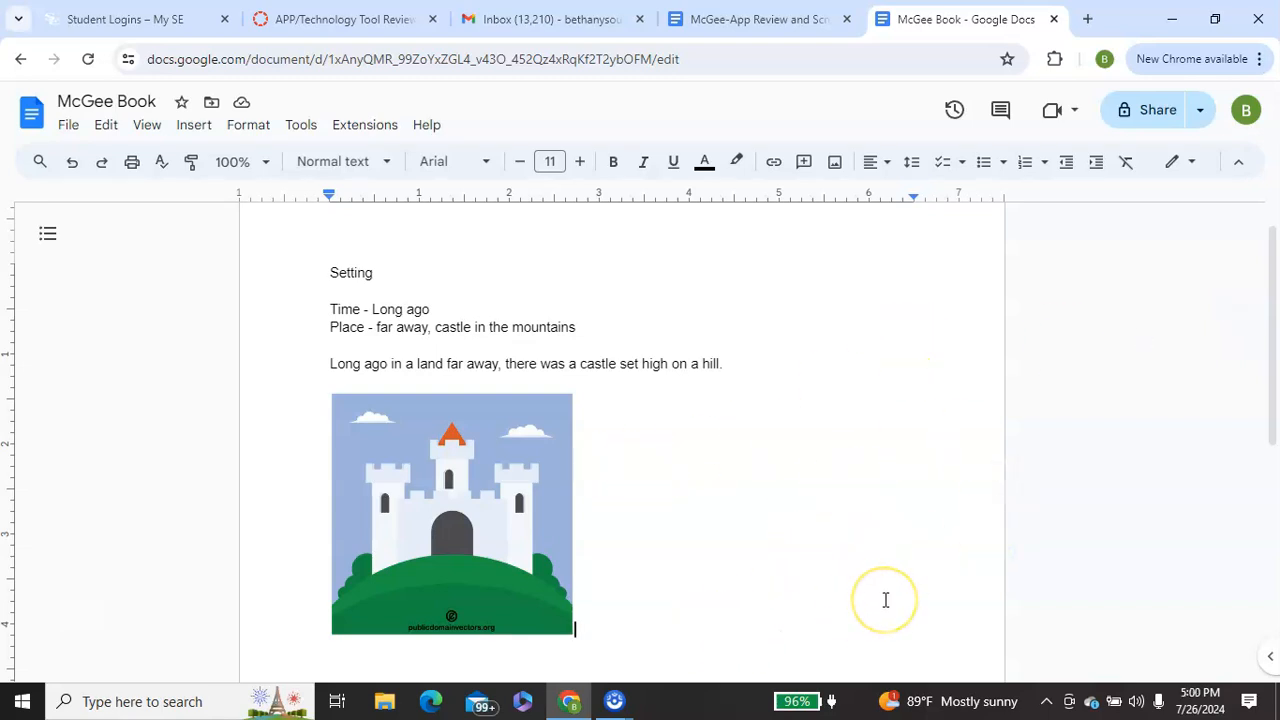
- Below the castle picture, add "Time - breakfast, morning time", "Place - school" and "I was eating breakfast at school today when i noticed something strange."
key(Return)
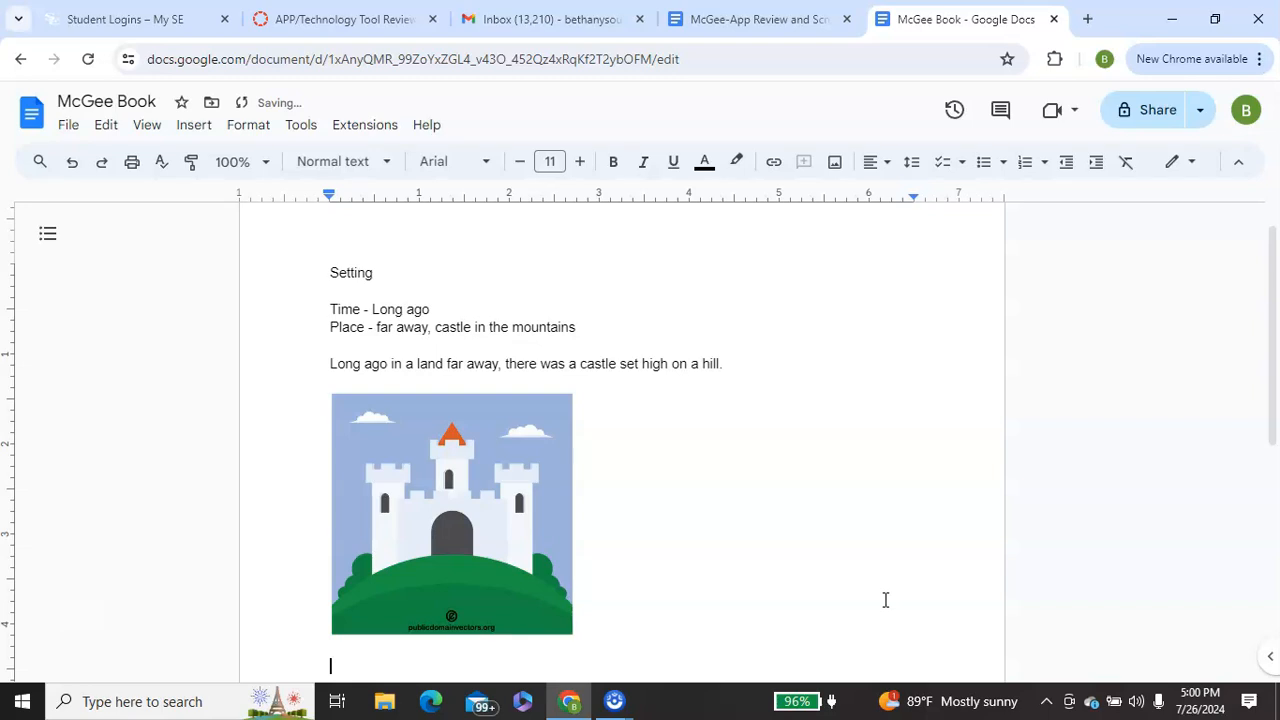
drag(1266, 366, 1277, 456)
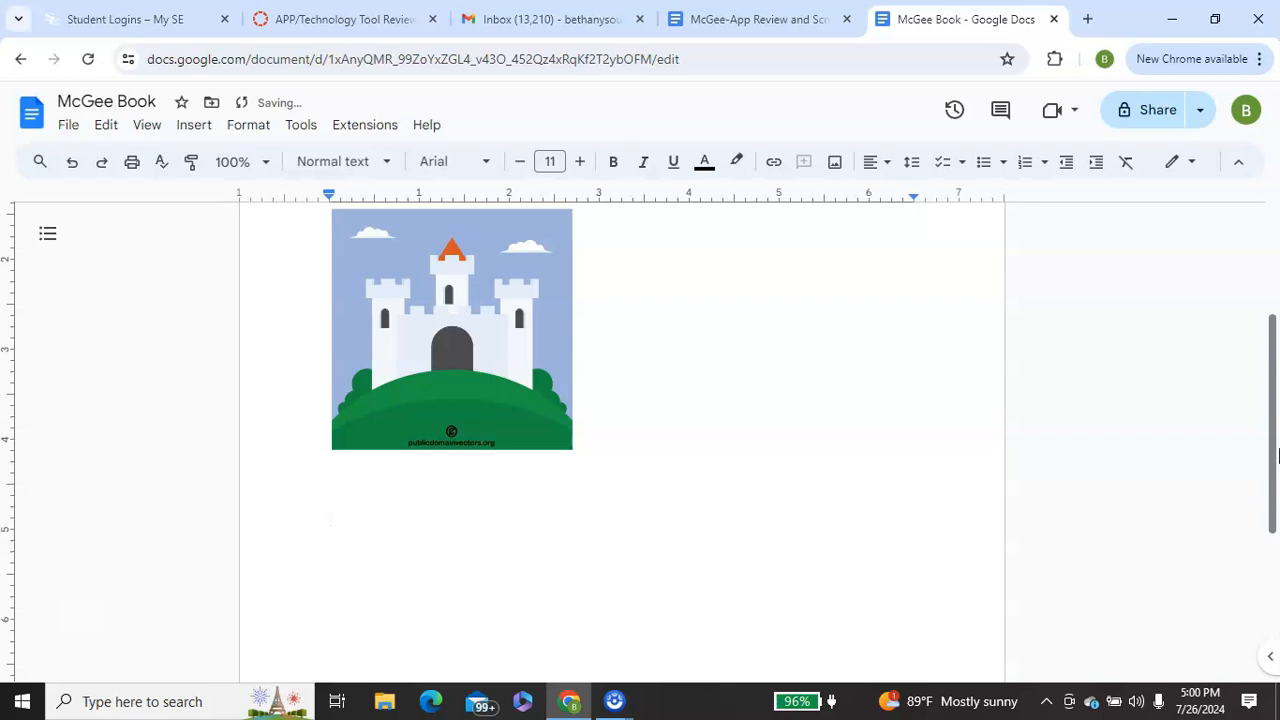
text(S)
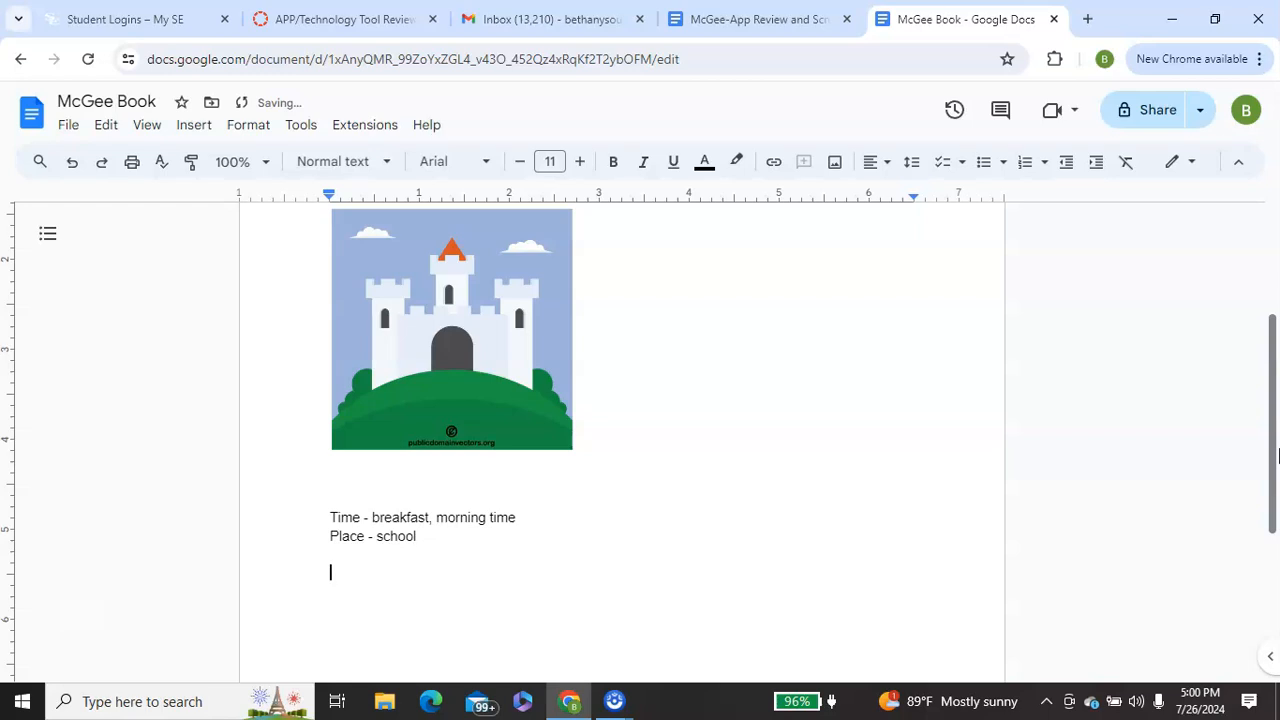
text(I)
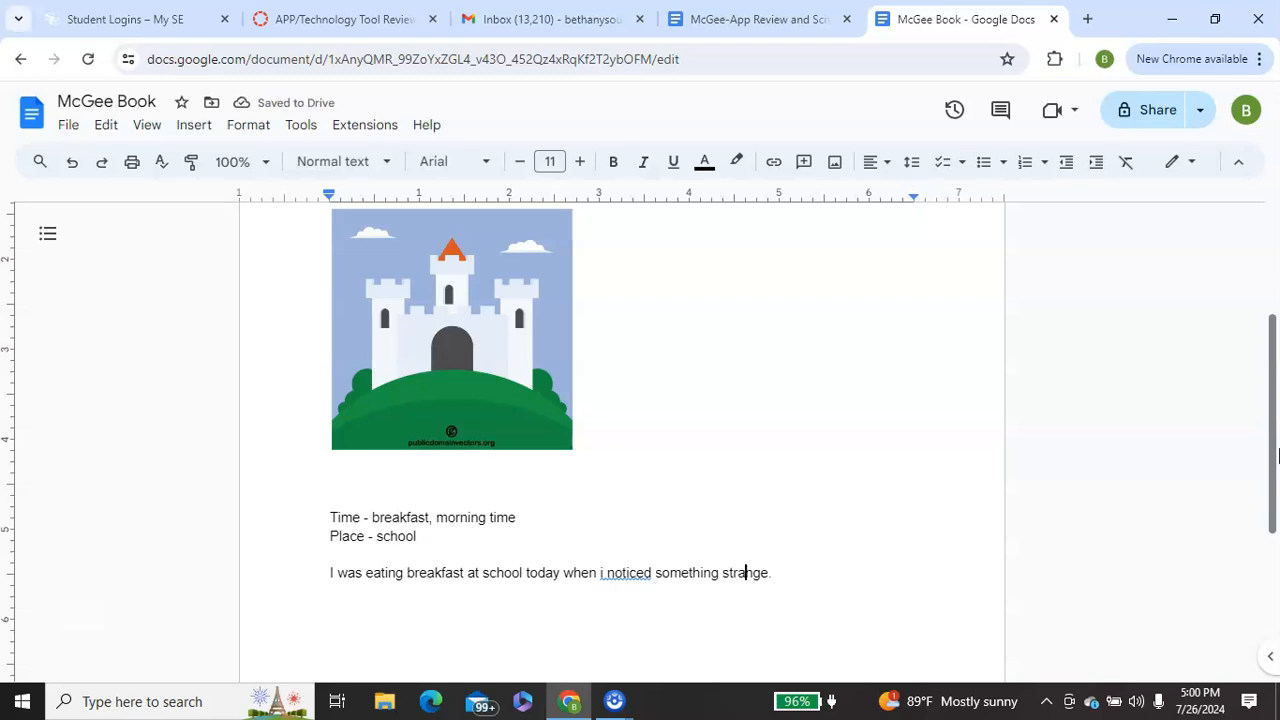
- Correct "i noticed" to "I noticed" in the breakfast sentence and start a new line below it
key(ctrl+Left)
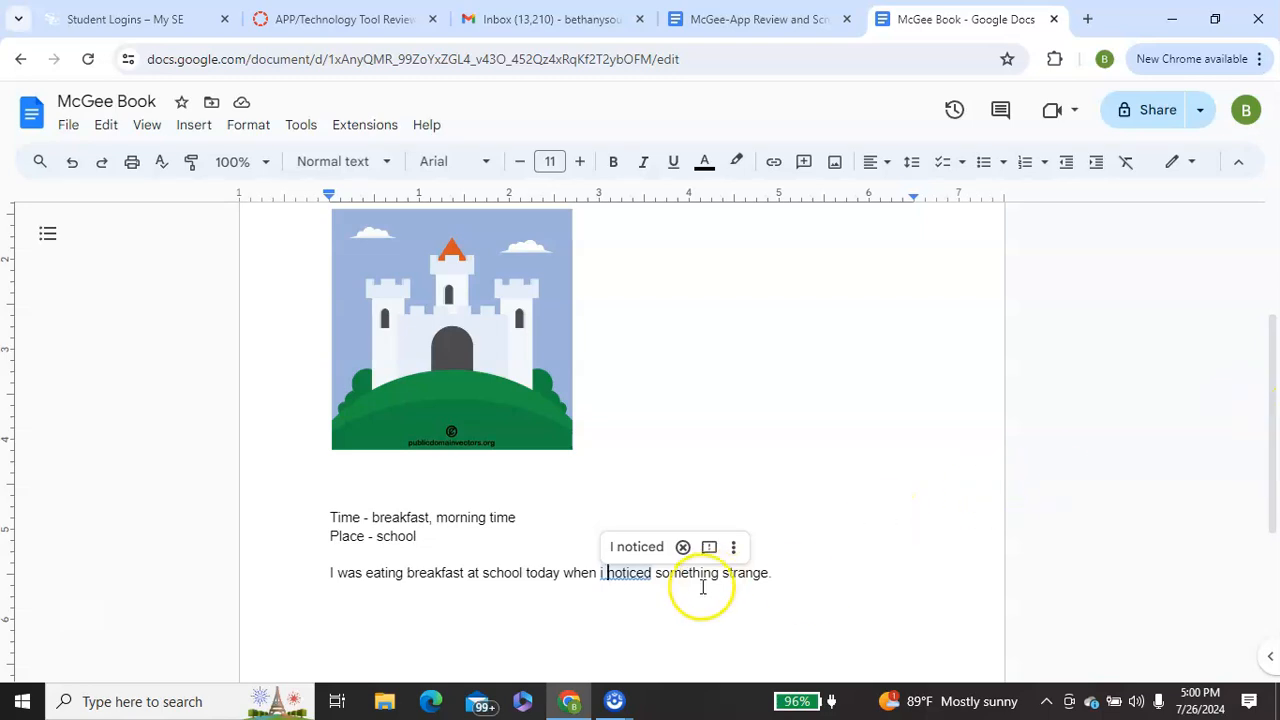
click(634, 549)
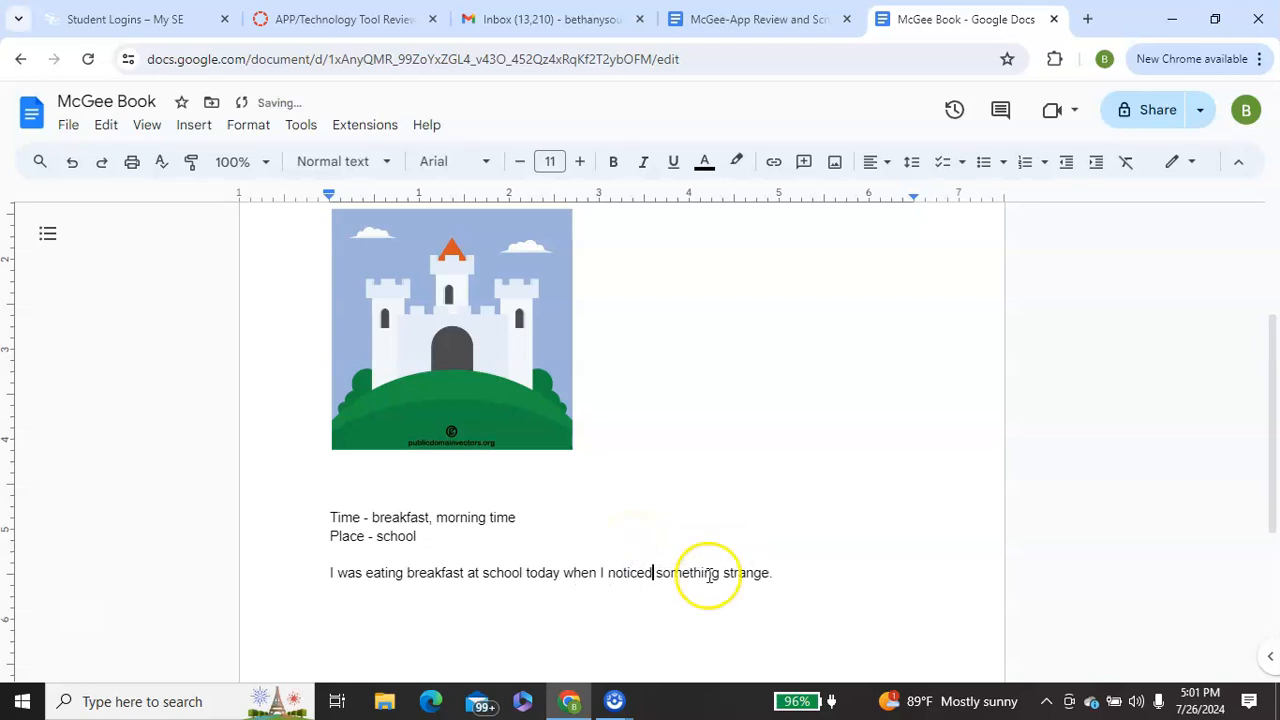
click(798, 578)
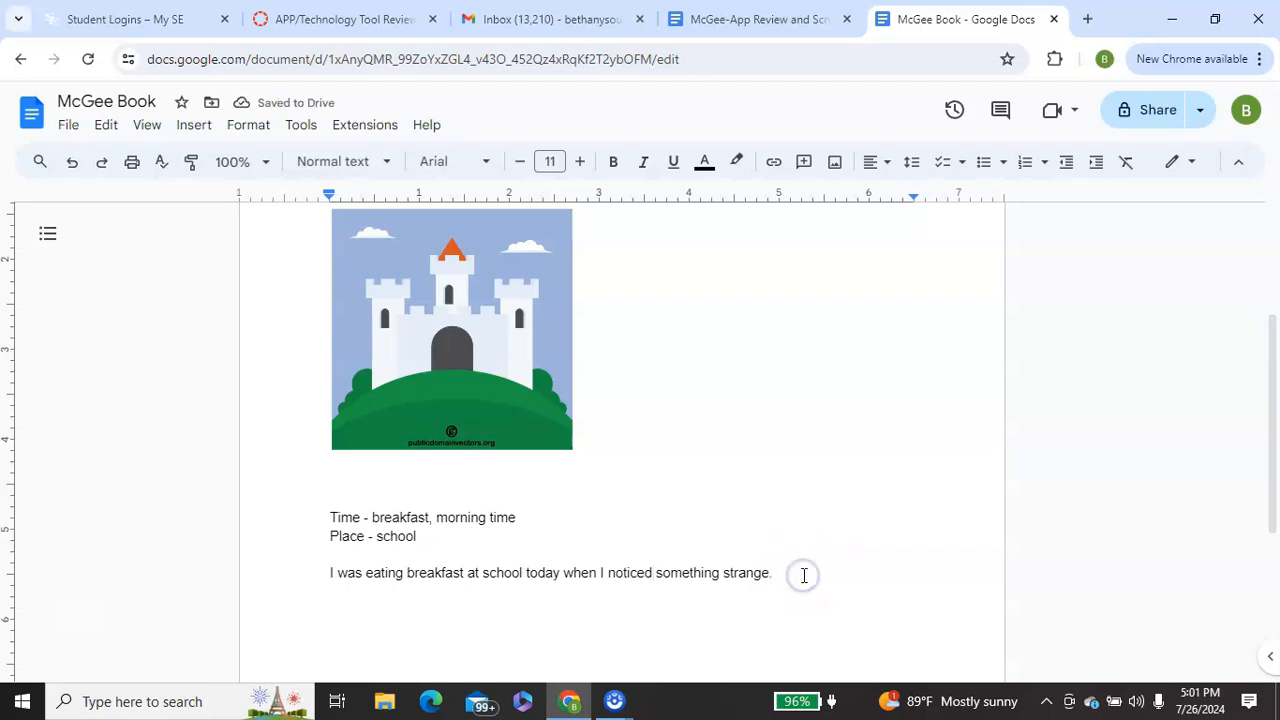
key(Return)
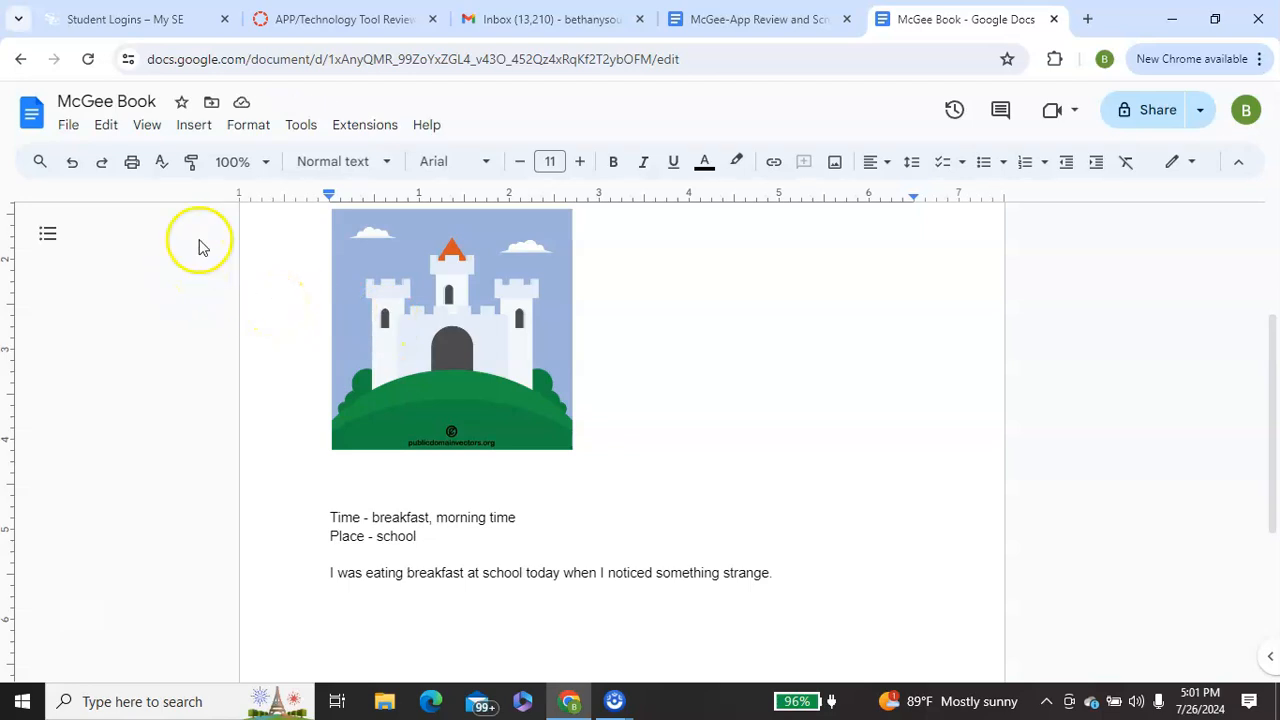
- Search the web from within the document for images of "breakfast at school"
click(196, 126)
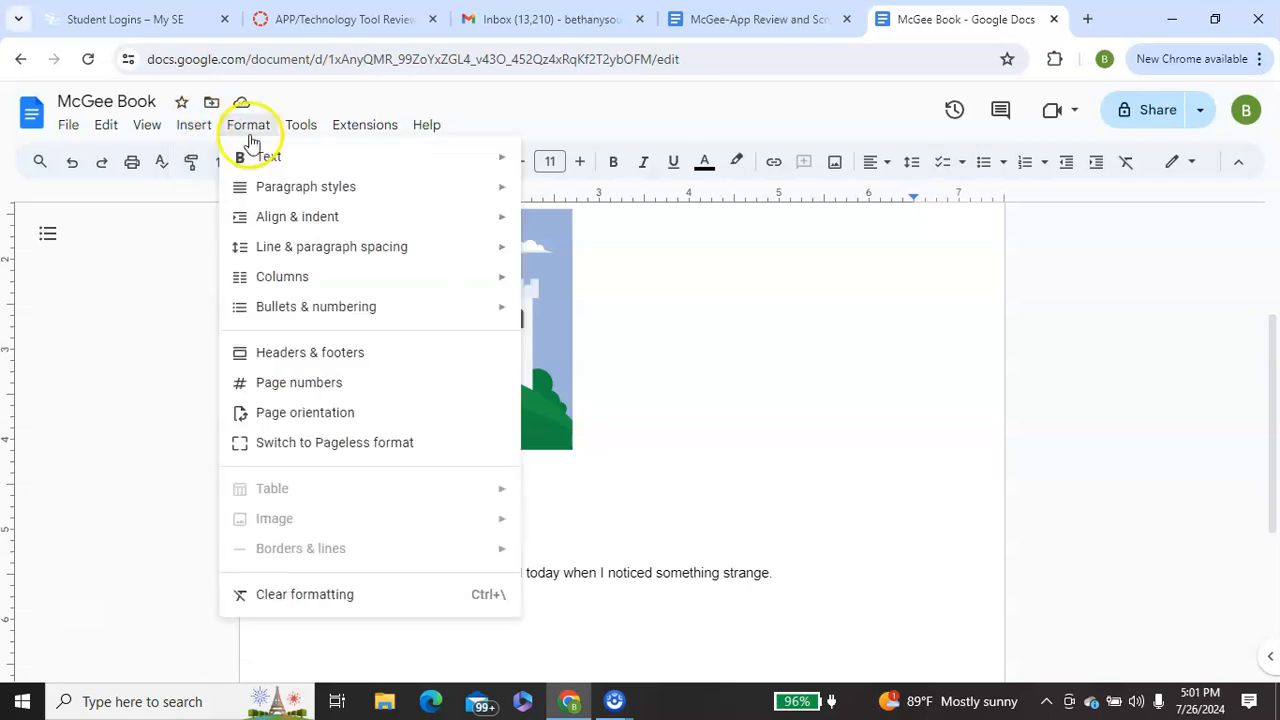
mouse_move(240, 160)
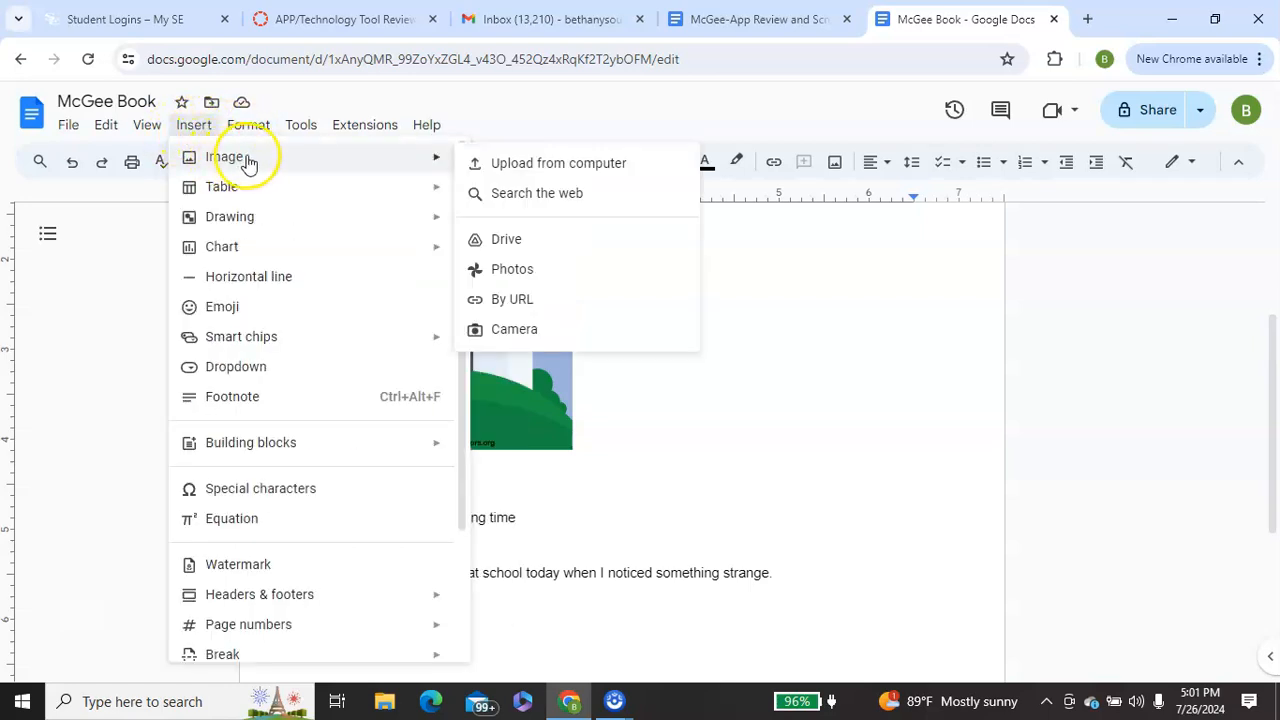
click(520, 194)
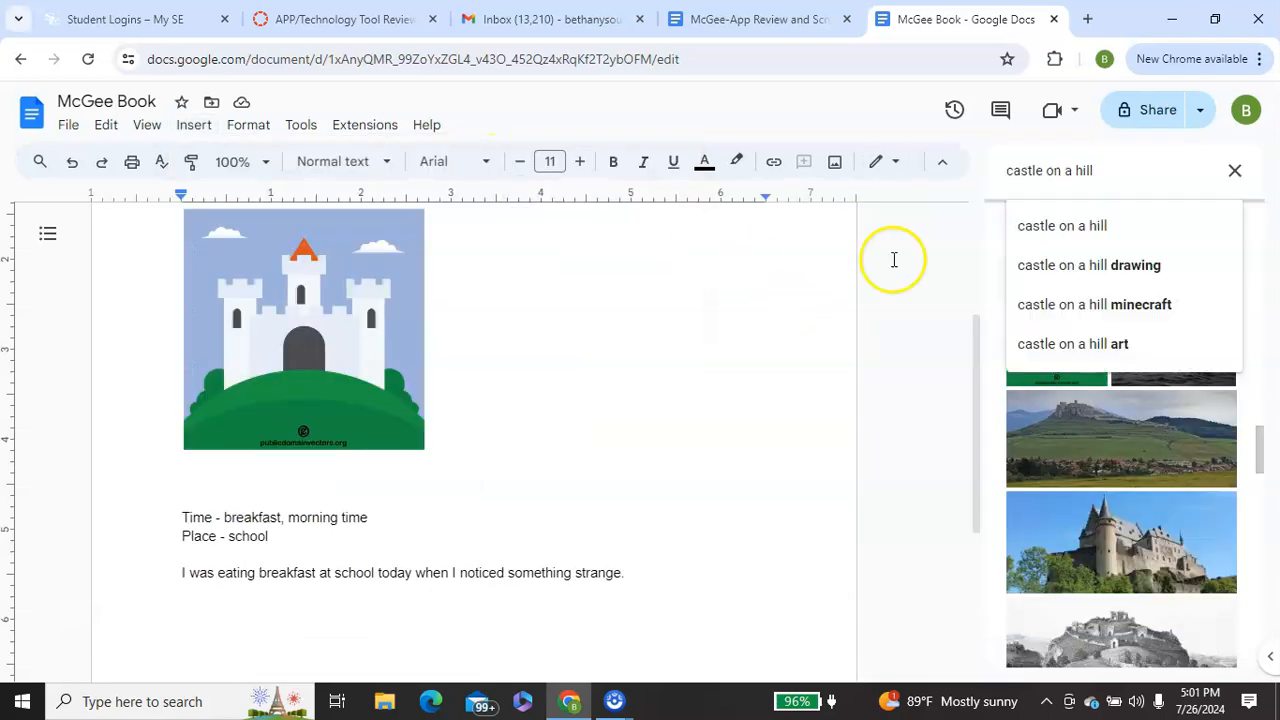
key(BackSpace)
key(BackSpace)
key(BackSpace)
key(BackSpace)
key(BackSpace)
key(BackSpace)
key(BackSpace)
key(BackSpace)
key(BackSpace)
key(BackSpace)
key(BackSpace)
key(BackSpace)
key(BackSpace)
key(BackSpace)
key(BackSpace)
key(BackSpace)
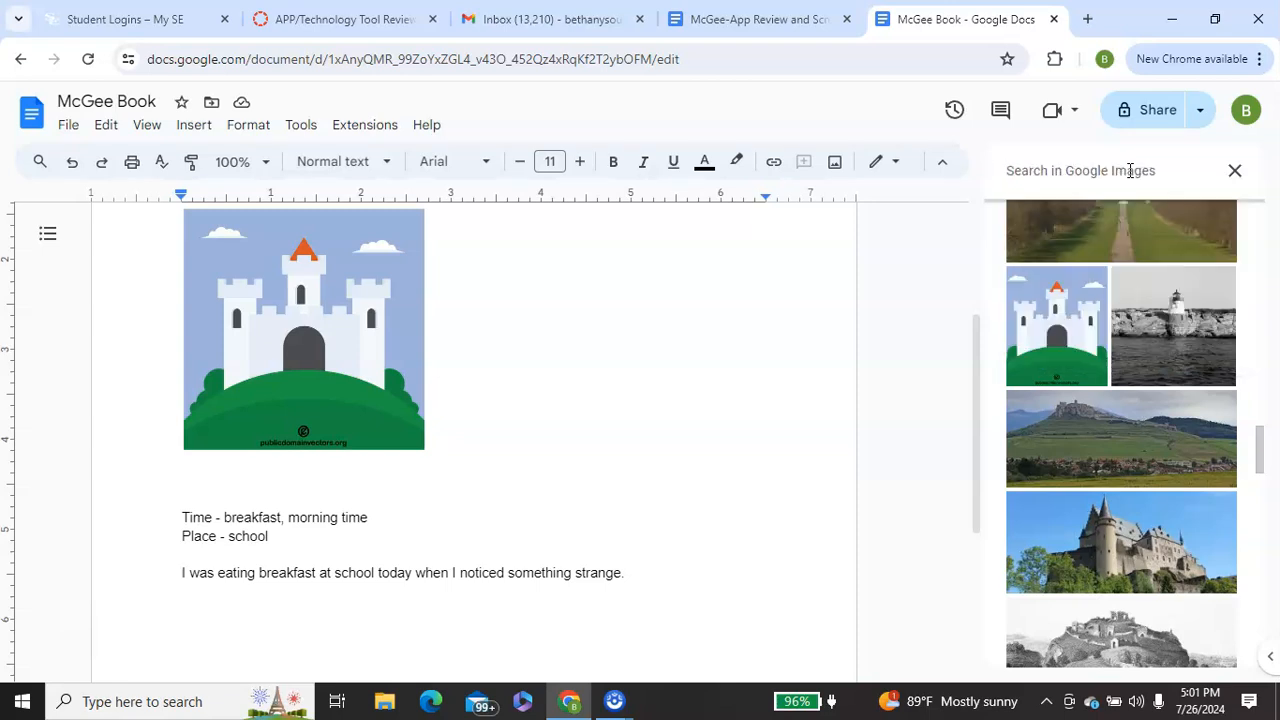
text(breakf)
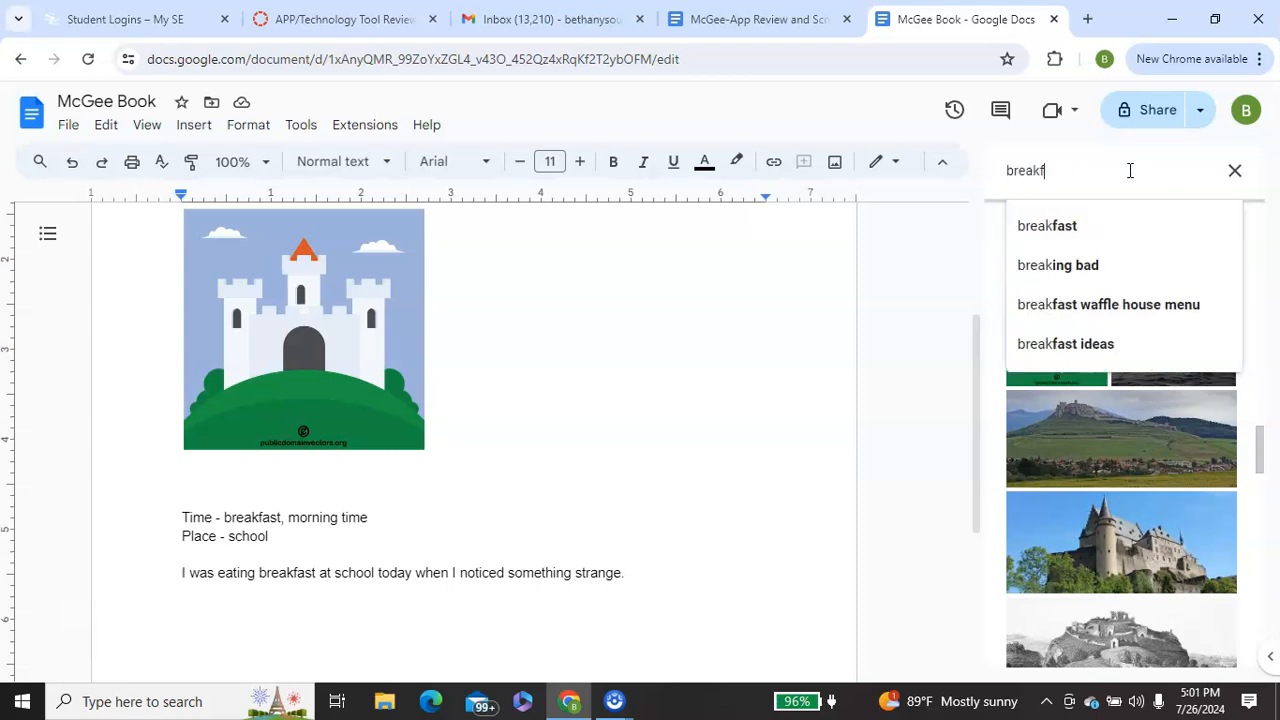
text(ast at school)
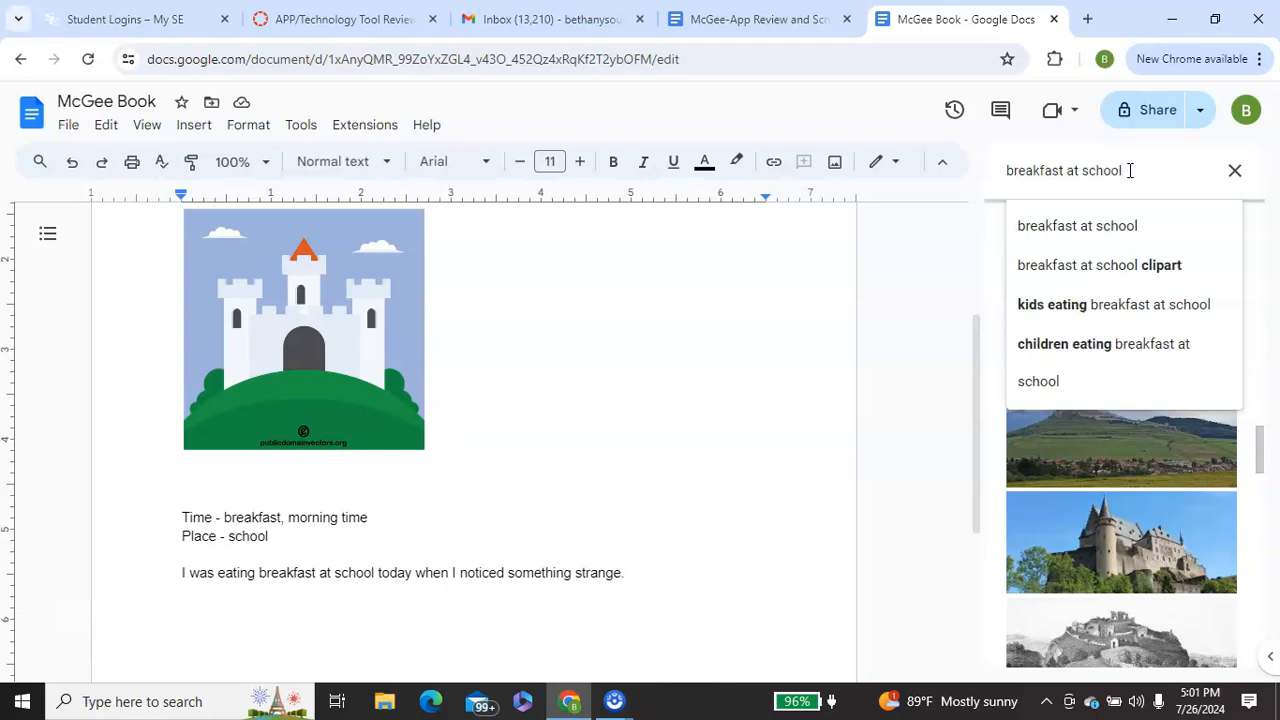
key(Return)
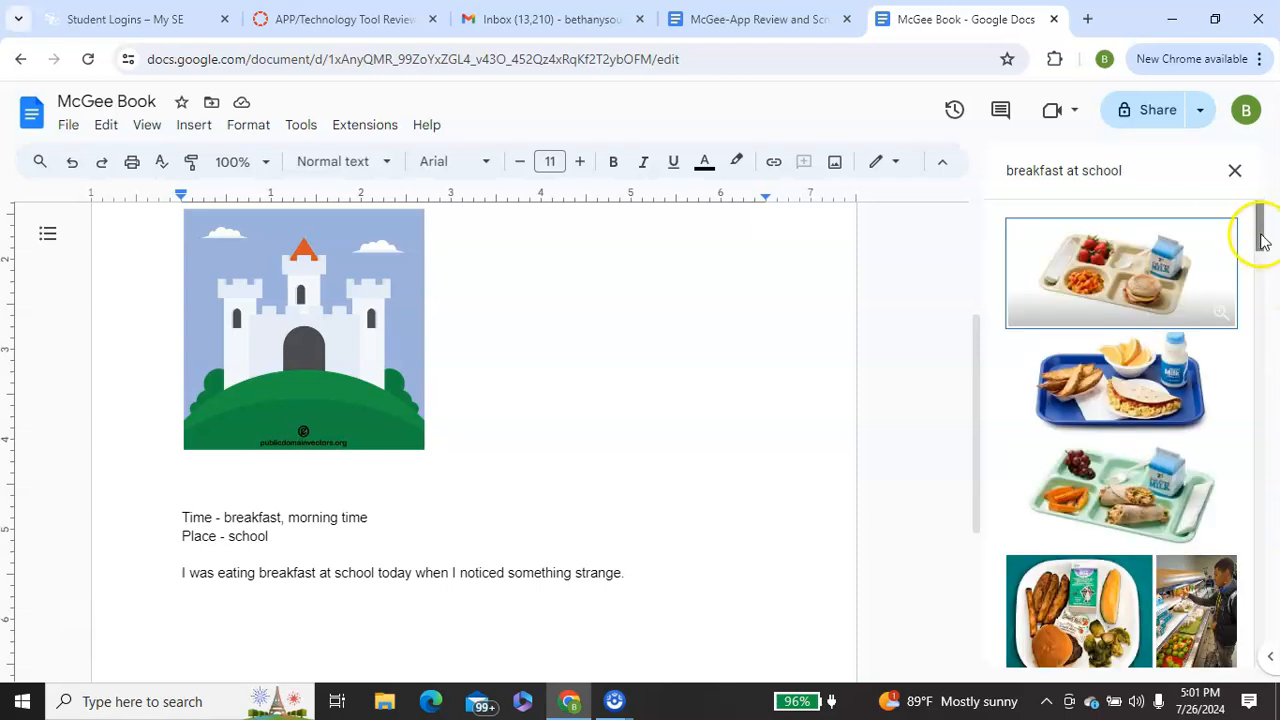
- Insert the photo of a boy in a teal shirt at a cafeteria serving line below the breakfast sentence
drag(1260, 231, 1274, 492)
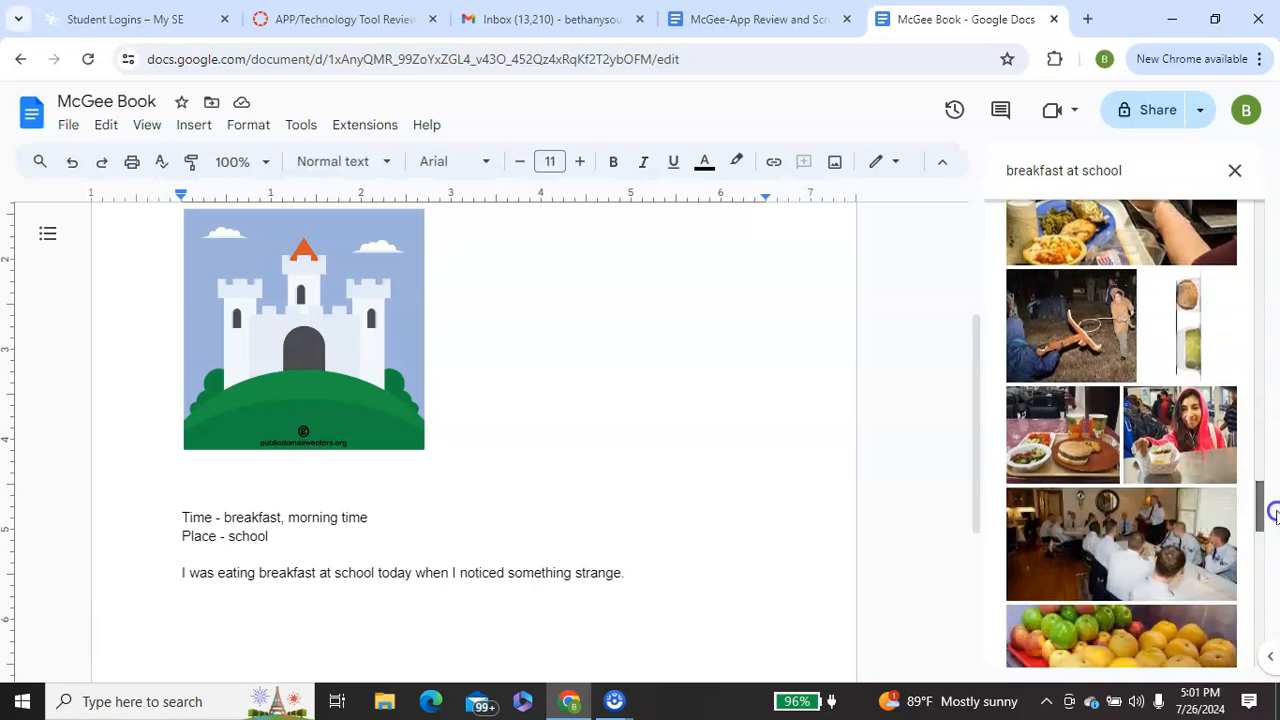
drag(1274, 540, 1274, 660)
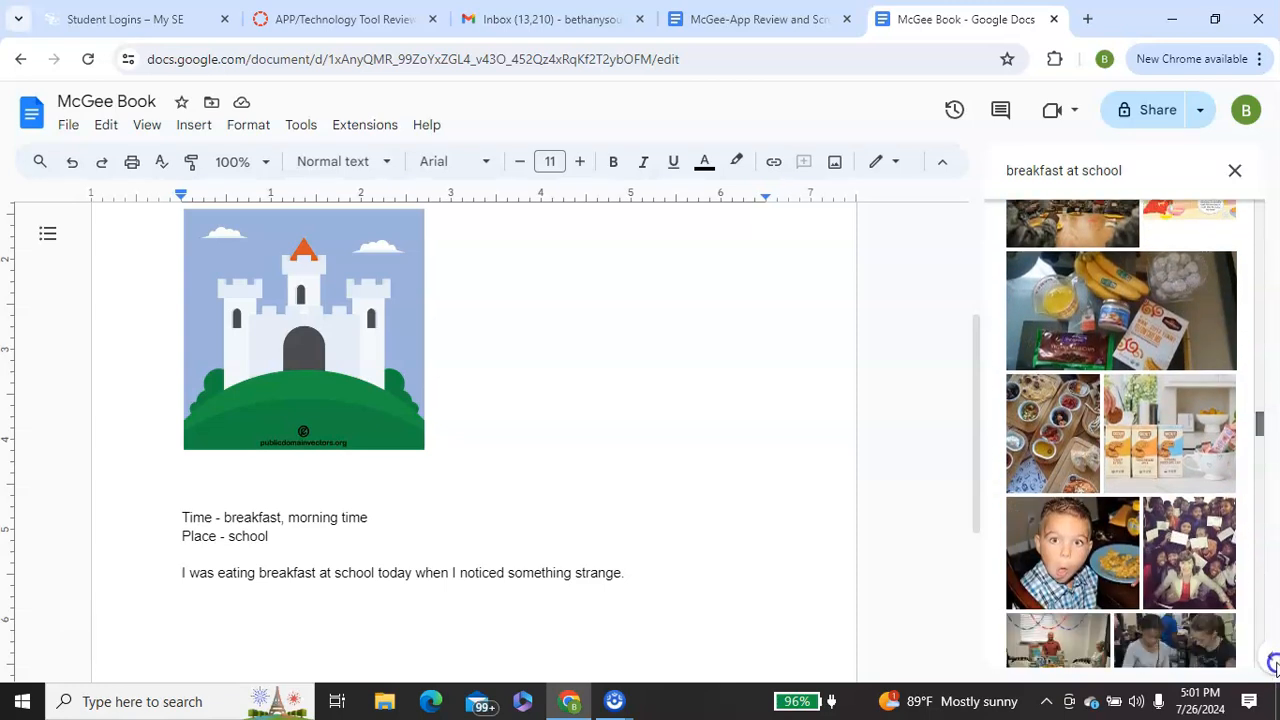
scroll(1122, 433, down, 3)
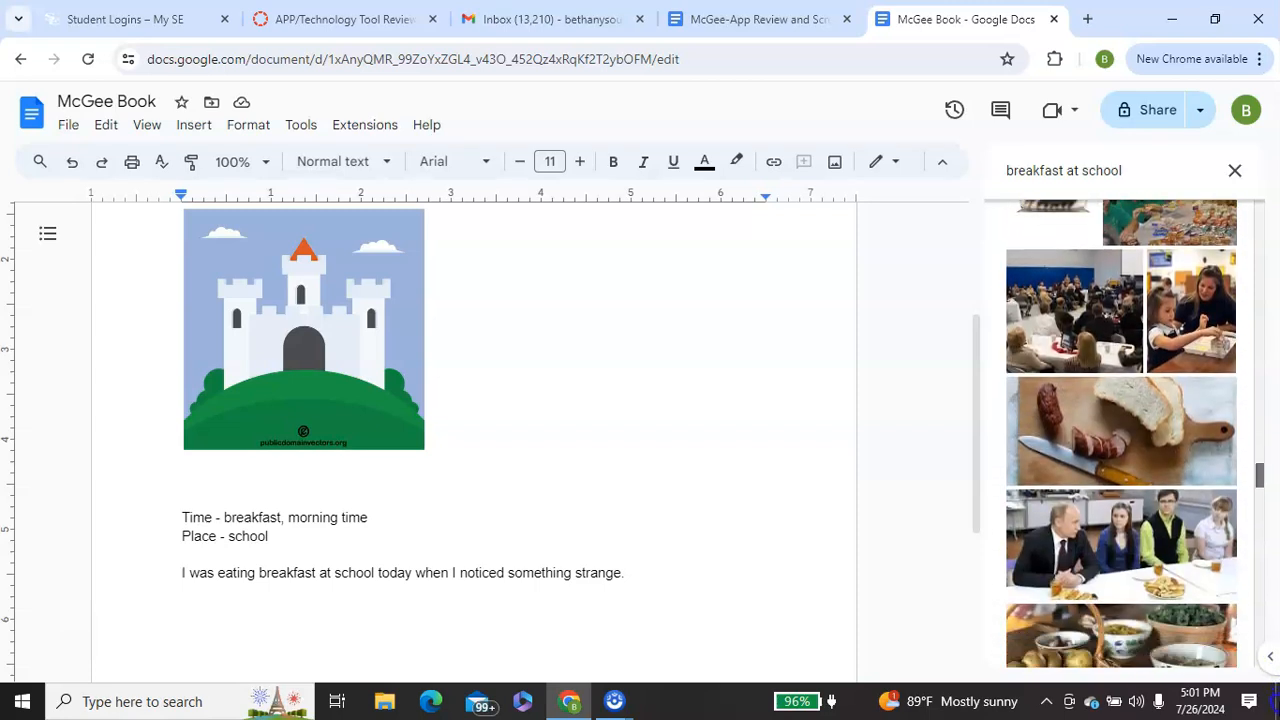
drag(1260, 492, 1260, 491)
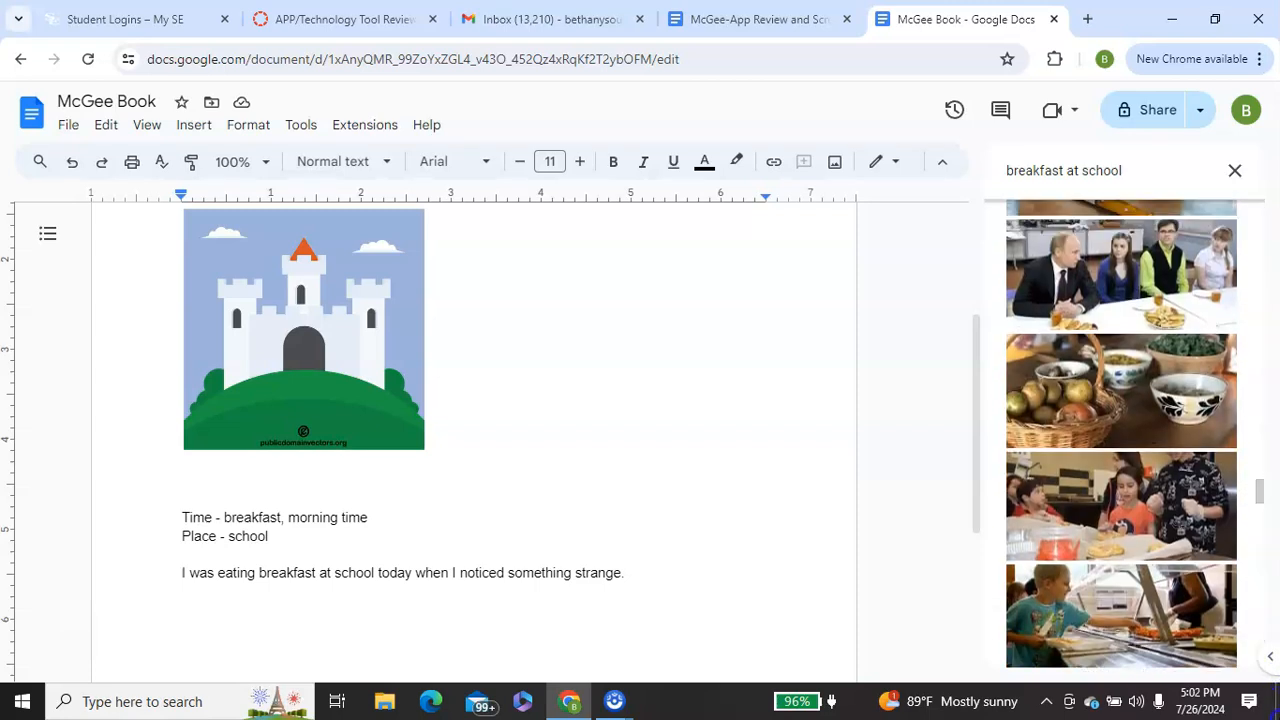
click(1139, 604)
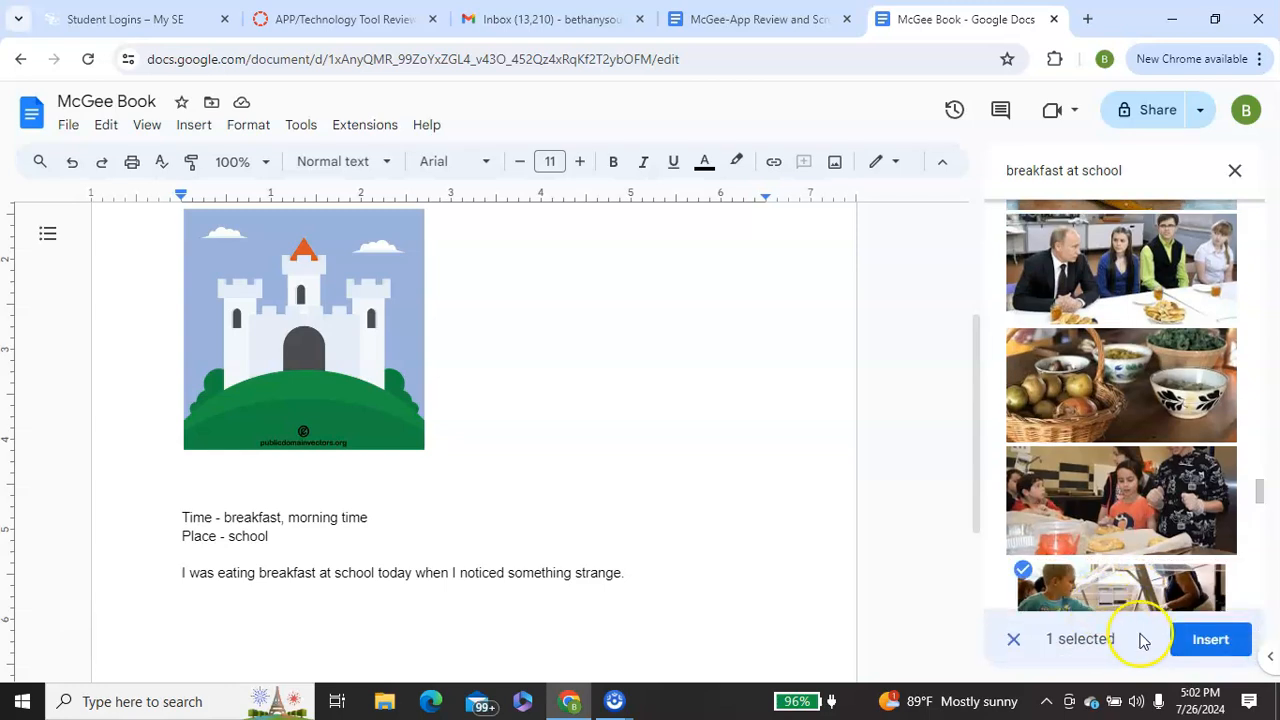
click(1209, 641)
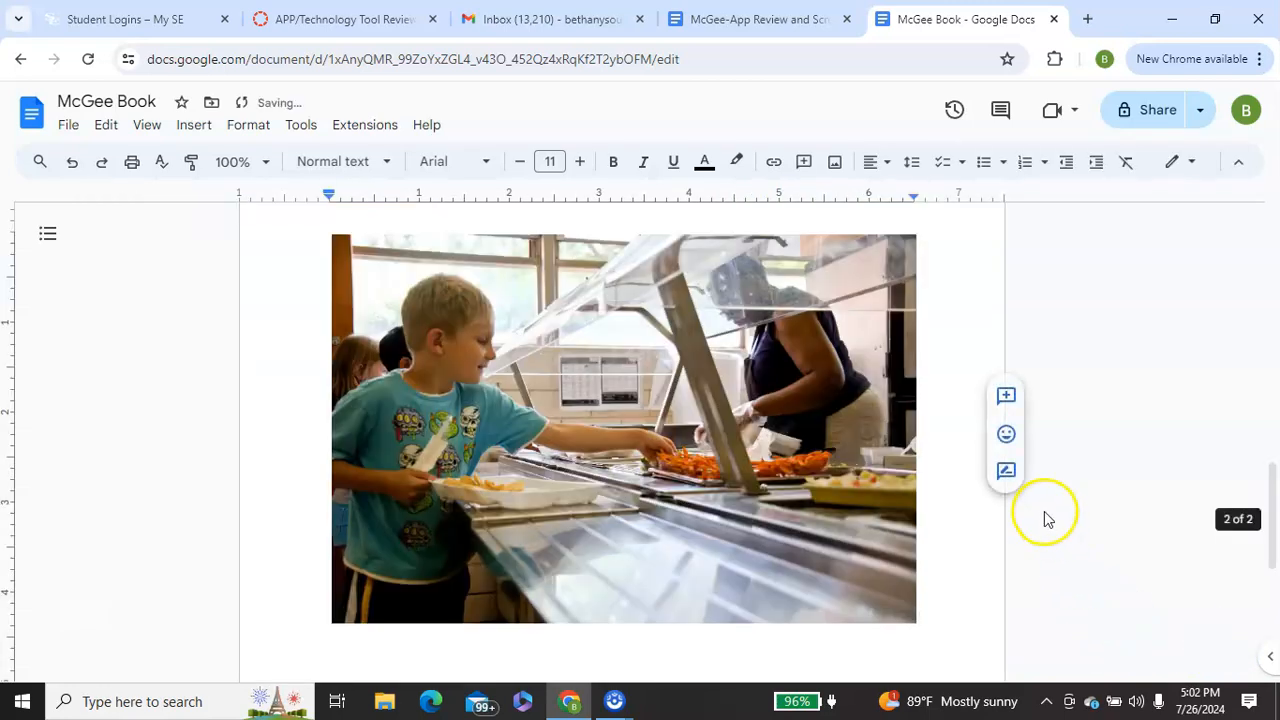
- Shrink the cafeteria photo proportionally to about 2.4 inches wide
click(910, 613)
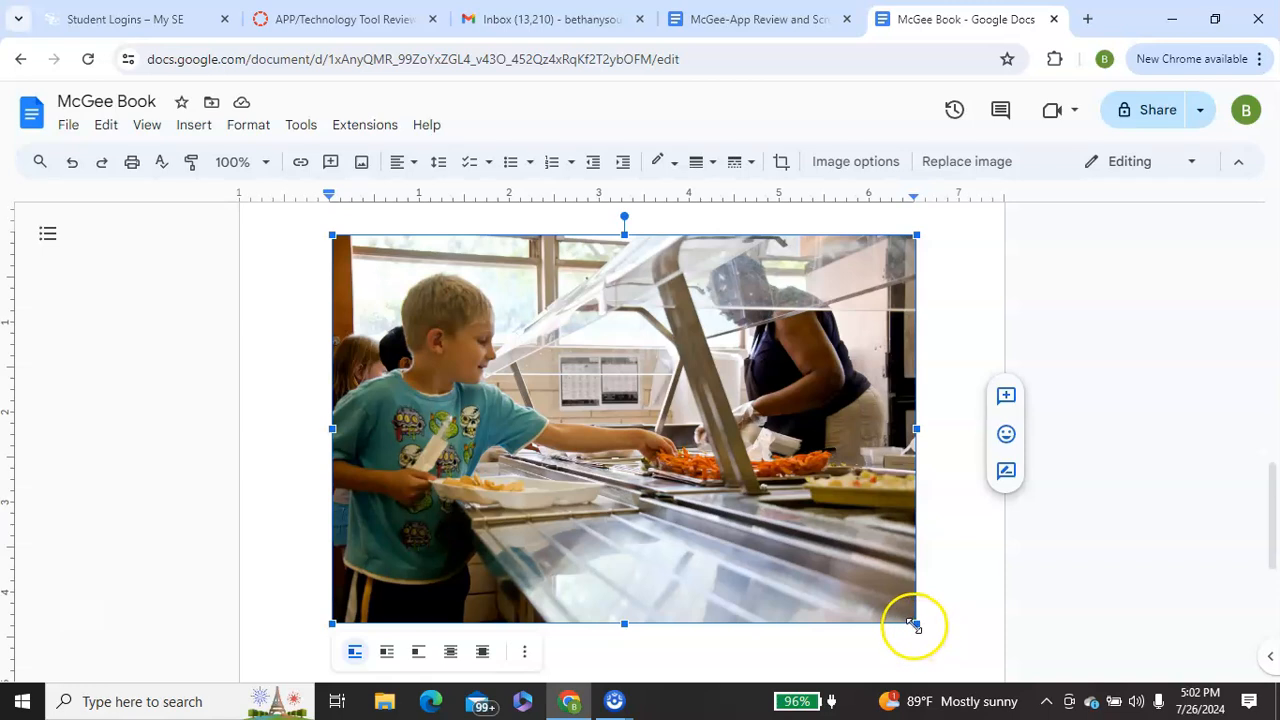
drag(916, 623, 463, 371)
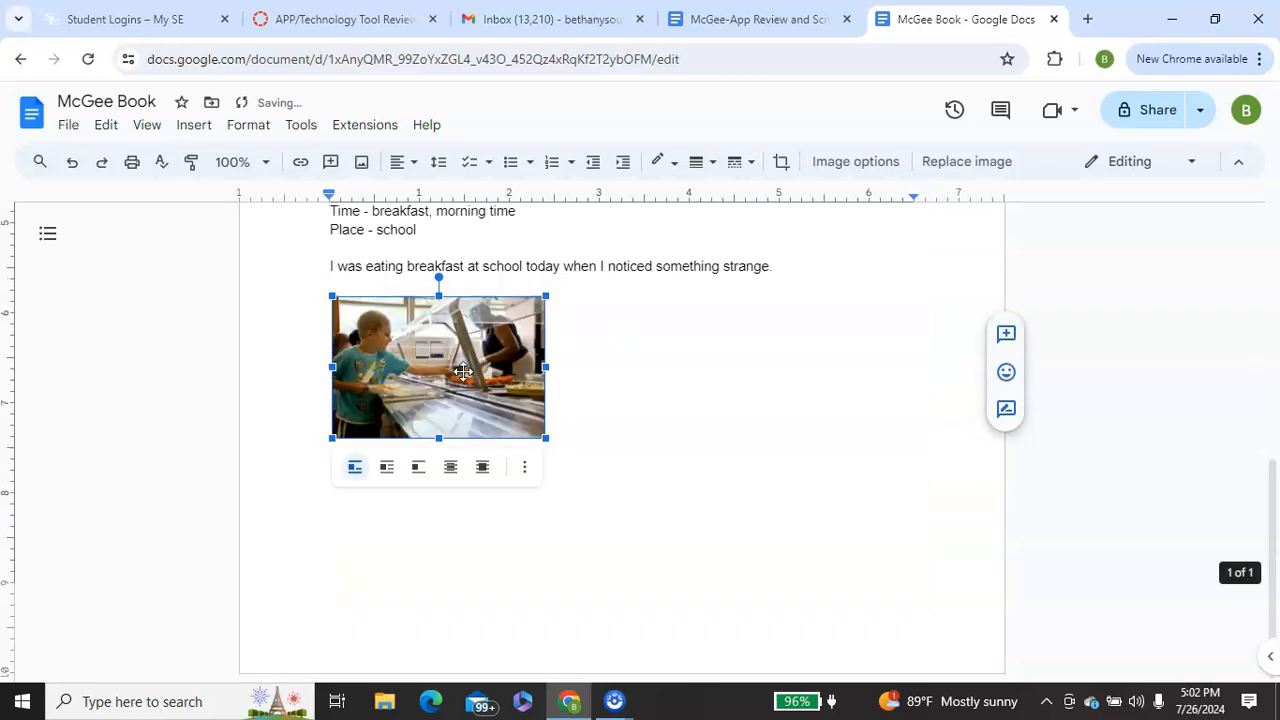
click(669, 403)
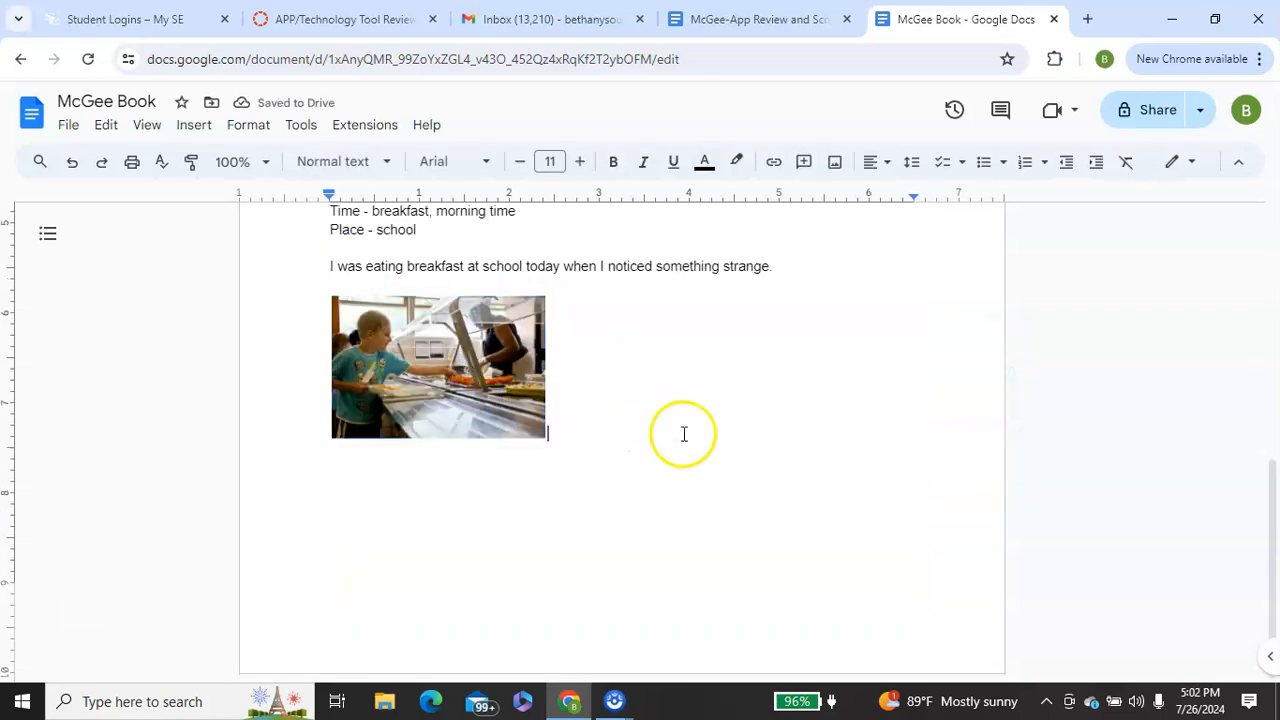
- Add a period at the end of the sentence about the castle set high on a hill
drag(1272, 508, 1240, 240)
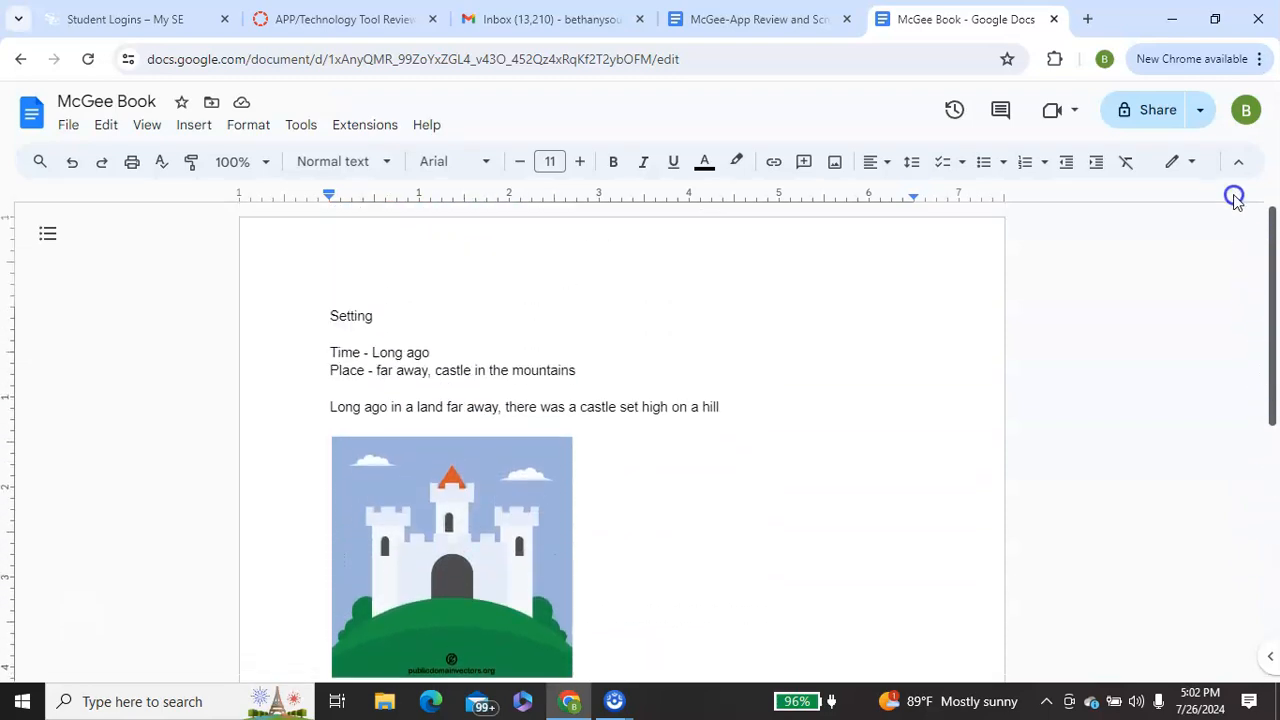
click(766, 424)
text(.)
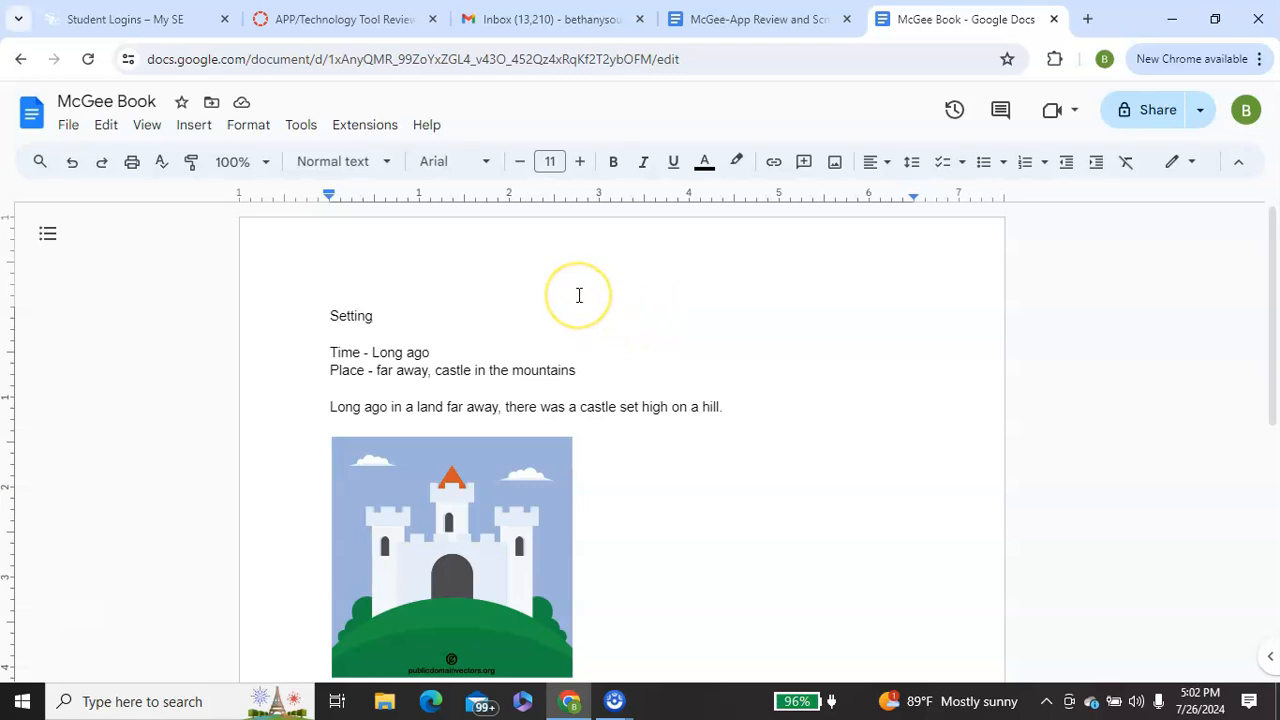